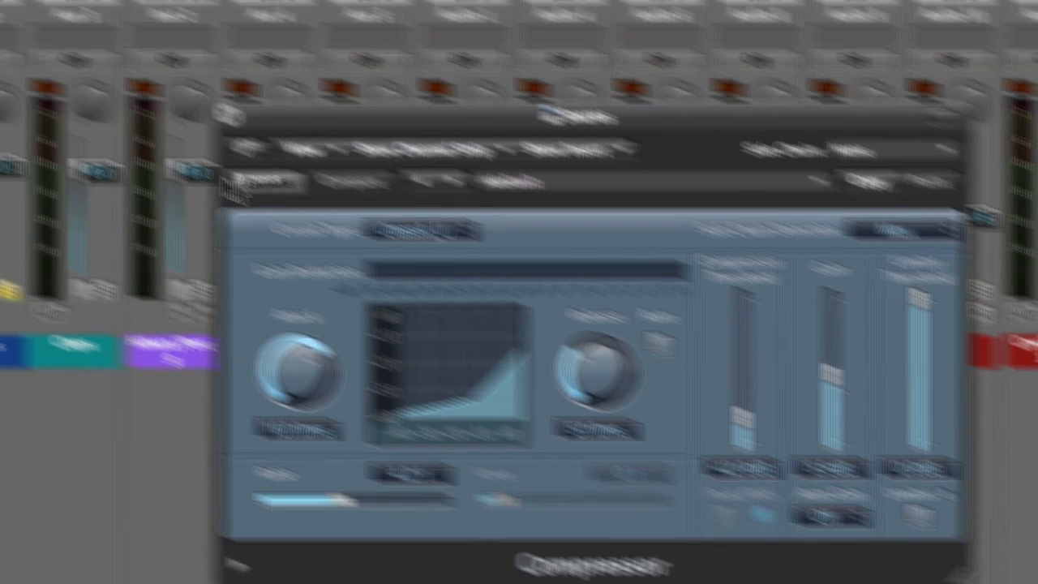
- Compare the Snares Compressor bypassed and active, close it, and follow the channel's Bus 10 send to its aux channel
{"action": "left_click", "coordinate": [246, 178]}
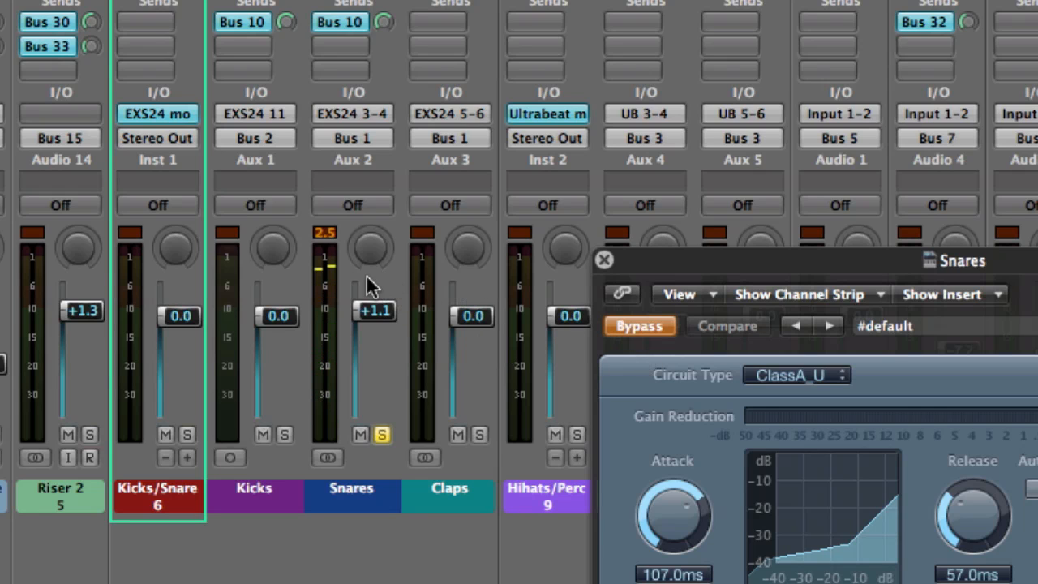
{"action": "left_click", "coordinate": [659, 327]}
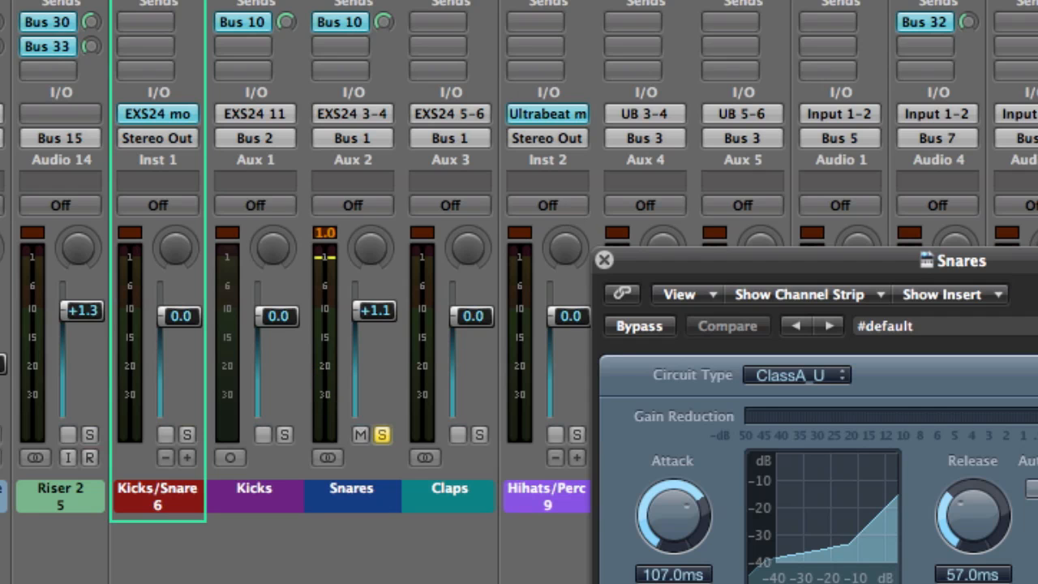
{"action": "left_click", "coordinate": [605, 260]}
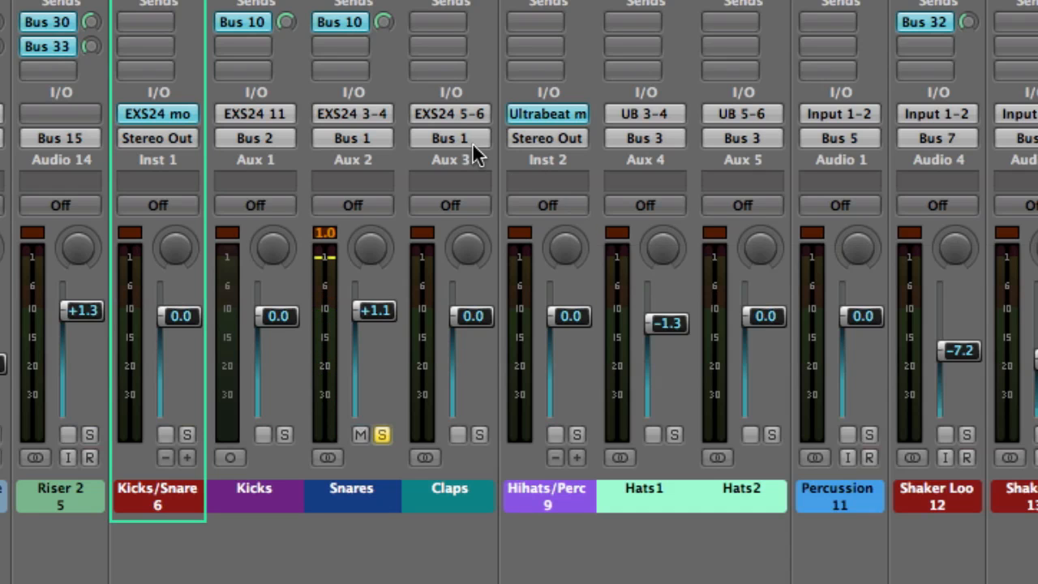
{"action": "double_click", "coordinate": [356, 25]}
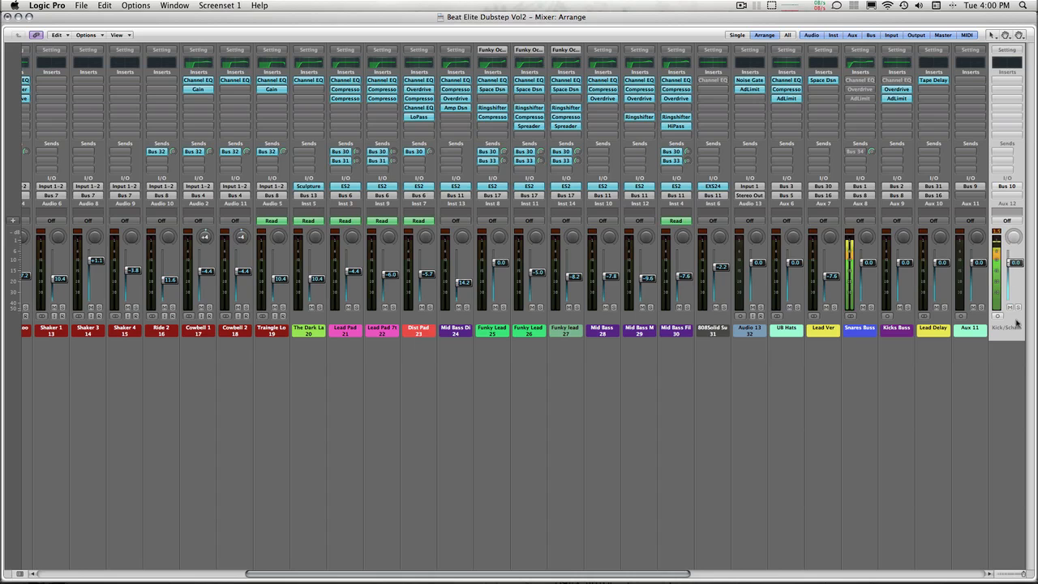
- Solo the Claps channel and open its Channel EQ to examine the curve
{"action": "scroll", "coordinate": [916, 390], "scroll_direction": "left", "scroll_amount": 10}
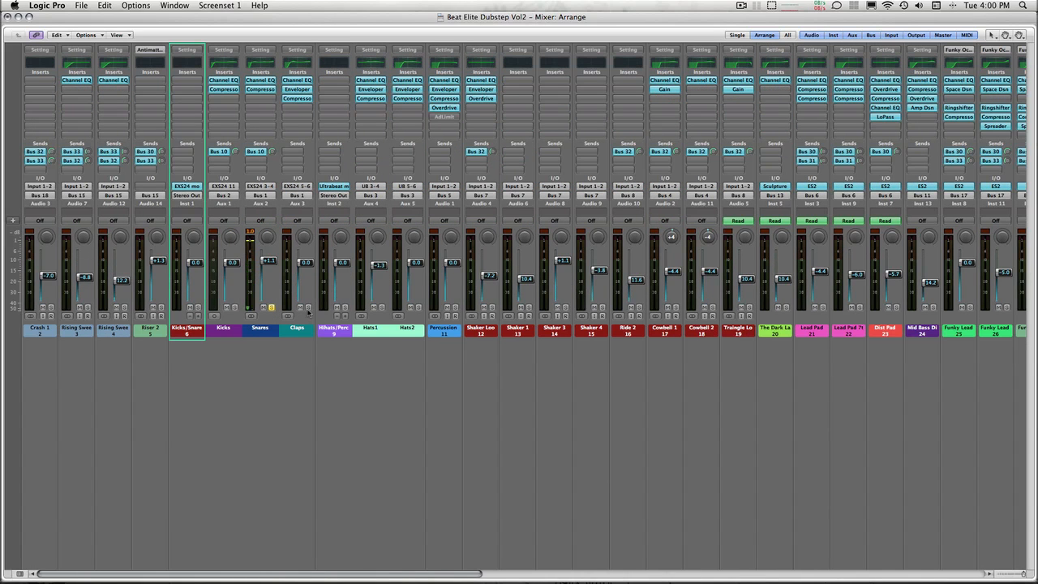
{"action": "left_click", "coordinate": [308, 307]}
{"action": "left_click", "coordinate": [298, 81]}
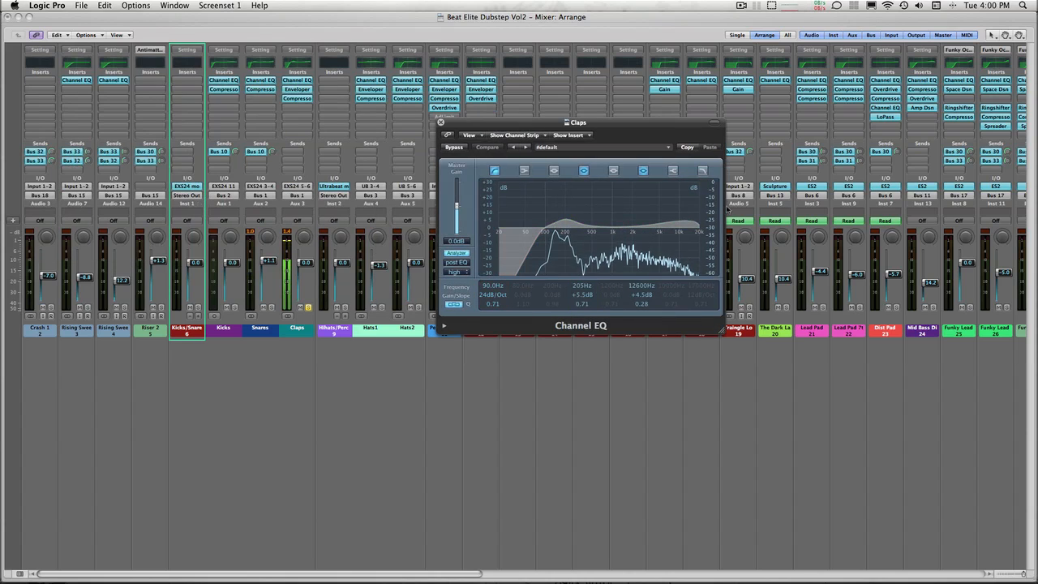
- Open the Claps Enveloper in place of the Channel EQ, with the channel's Compressor bypassed
{"action": "left_click", "coordinate": [294, 90]}
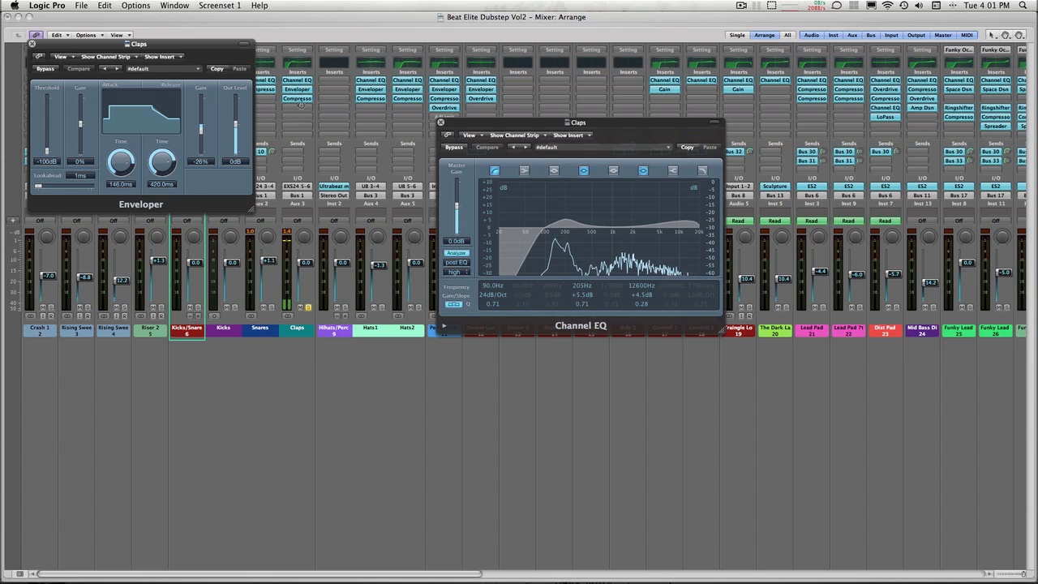
{"action": "left_click", "coordinate": [300, 99], "text": "alt"}
{"action": "left_click", "coordinate": [441, 122]}
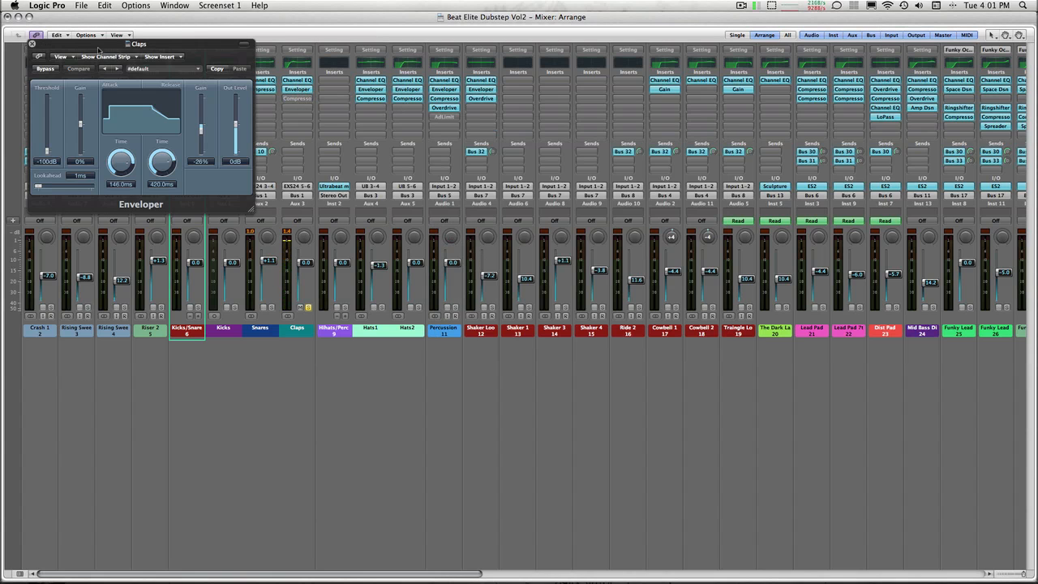
{"action": "left_click_drag", "start_coordinate": [99, 50], "coordinate": [567, 209]}
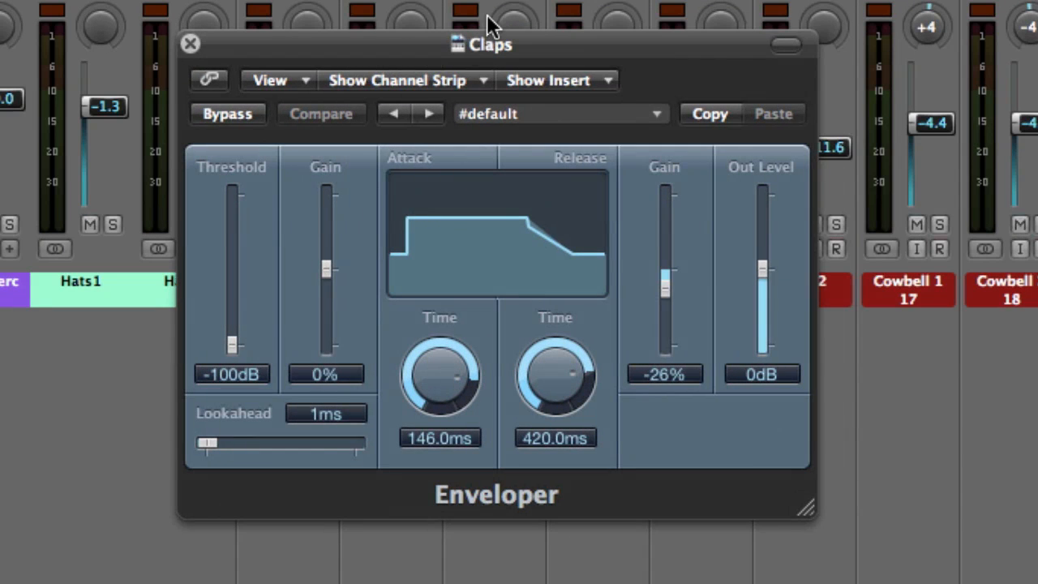
{"action": "left_click_drag", "start_coordinate": [402, 37], "coordinate": [395, 69]}
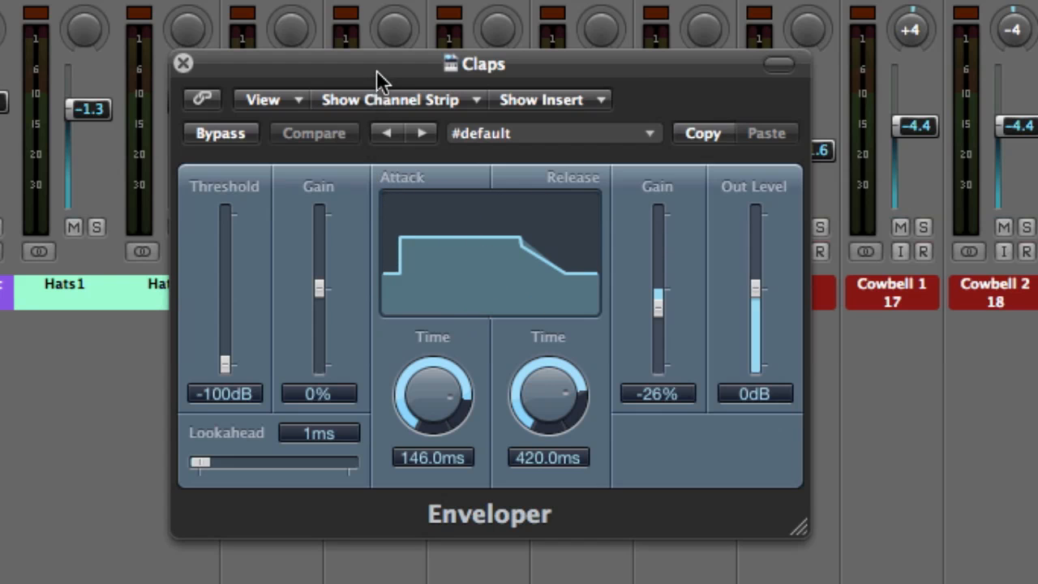
{"action": "left_click_drag", "start_coordinate": [376, 70], "coordinate": [218, 198]}
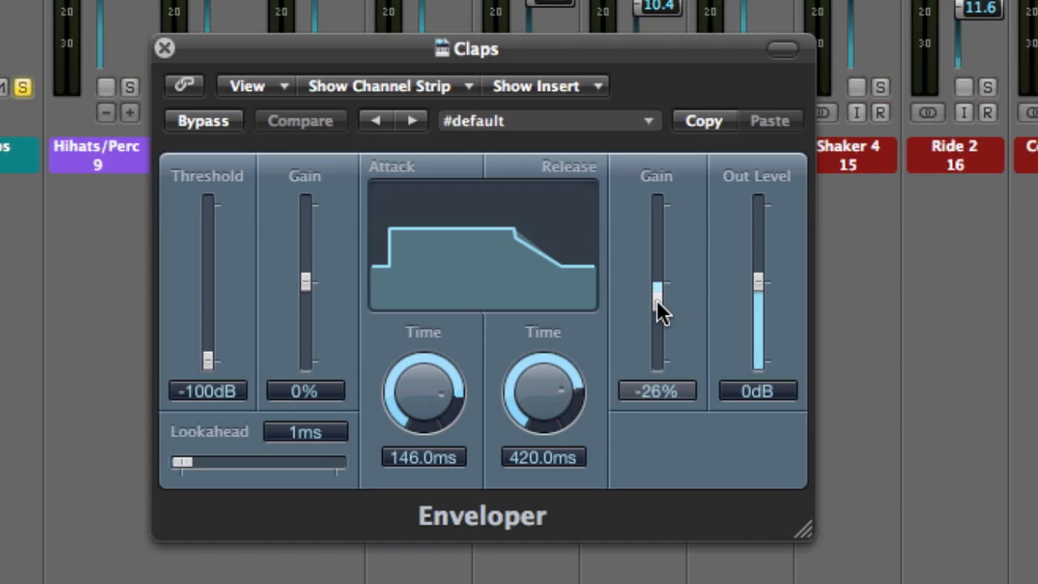
- Try the Claps Enveloper with release gain at -100% and attack gain at 62% and 14%
{"action": "left_click_drag", "start_coordinate": [658, 305], "coordinate": [668, 377]}
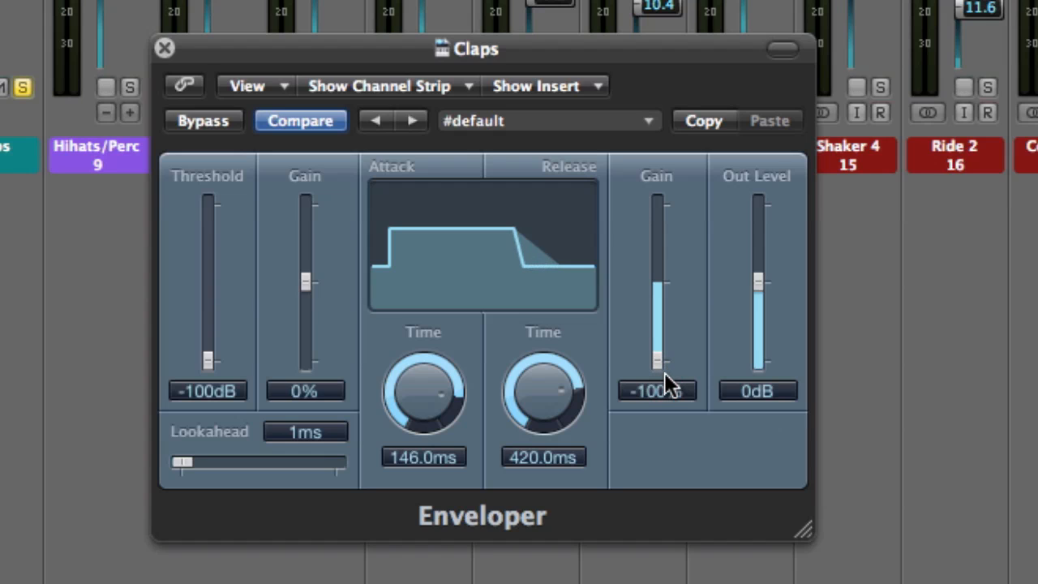
{"action": "left_click_drag", "start_coordinate": [659, 366], "coordinate": [665, 392]}
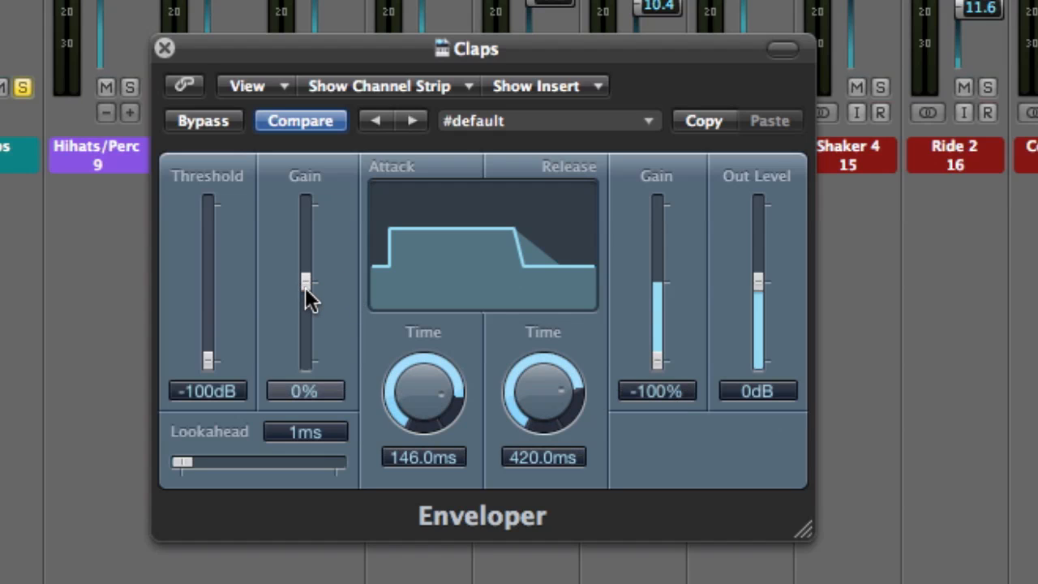
{"action": "left_click_drag", "start_coordinate": [306, 287], "coordinate": [310, 237]}
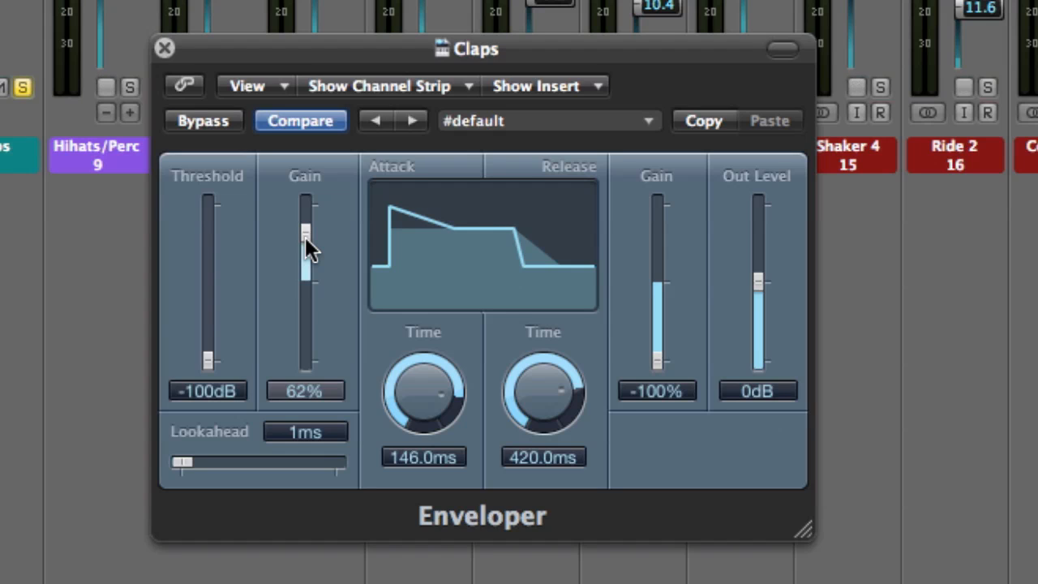
{"action": "left_click_drag", "start_coordinate": [307, 241], "coordinate": [318, 294]}
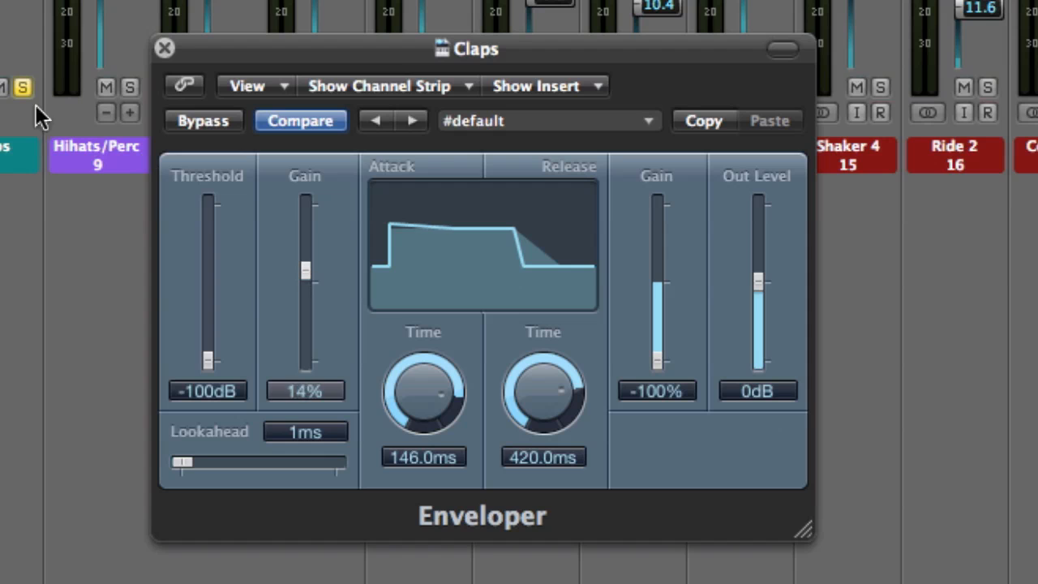
- Set the Claps Enveloper's attack gain to 0% and release gain to -24%, and close the plug-in window
{"action": "left_click", "coordinate": [437, 4]}
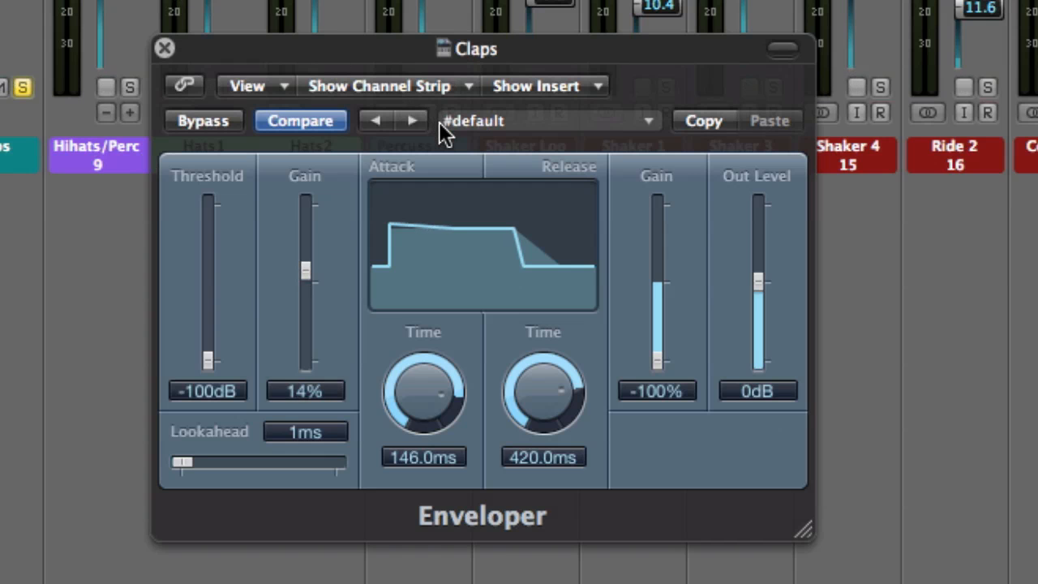
{"action": "left_click", "coordinate": [303, 276]}
{"action": "left_click_drag", "start_coordinate": [657, 361], "coordinate": [658, 320]}
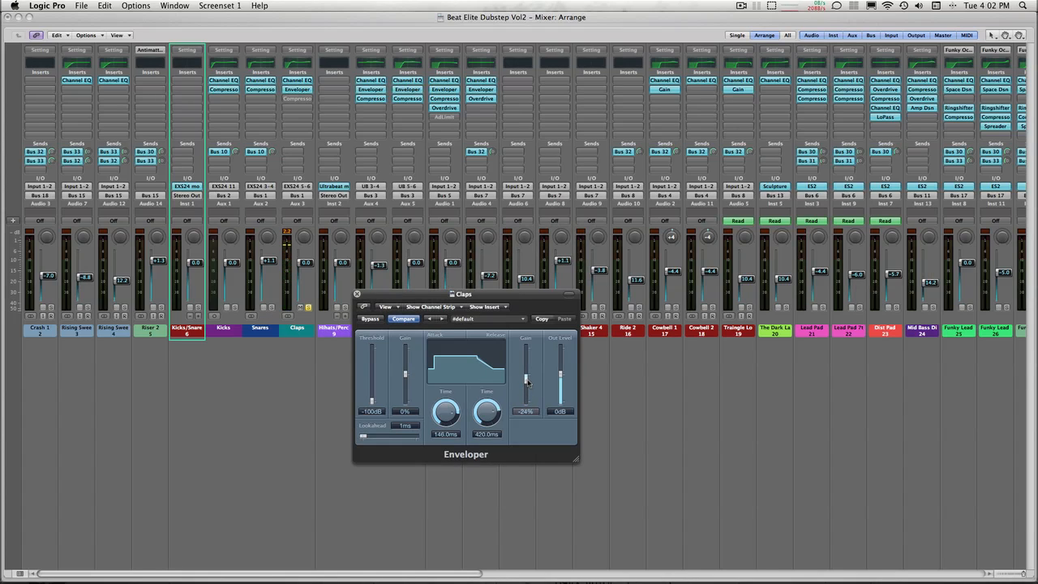
{"action": "left_click", "coordinate": [357, 295]}
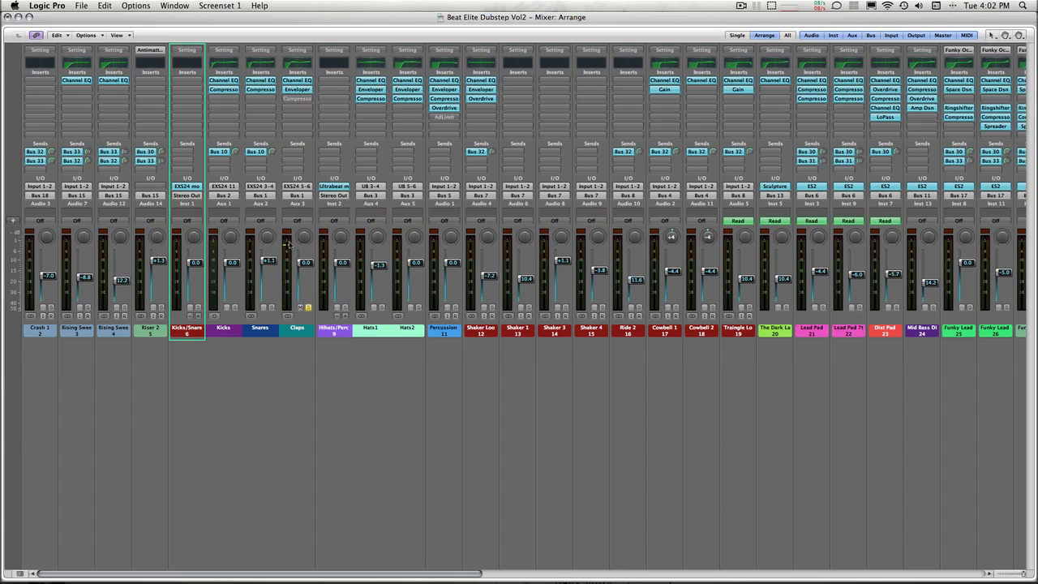
- Re-enable the Claps Compressor and open it to examine its Circuit Type options, keeping Opto
{"action": "left_click", "coordinate": [300, 99]}
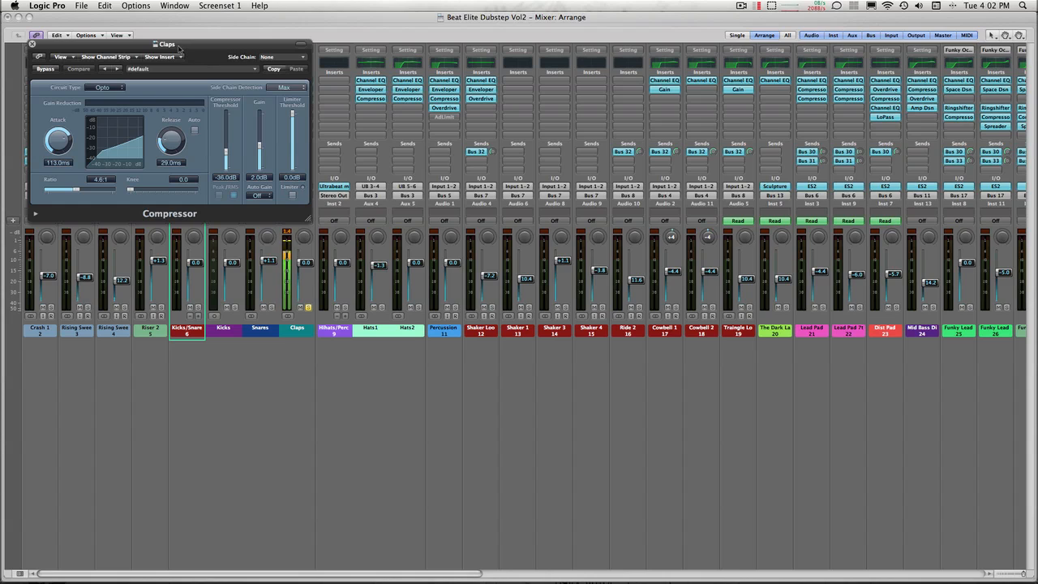
{"action": "left_click_drag", "start_coordinate": [126, 51], "coordinate": [438, 217]}
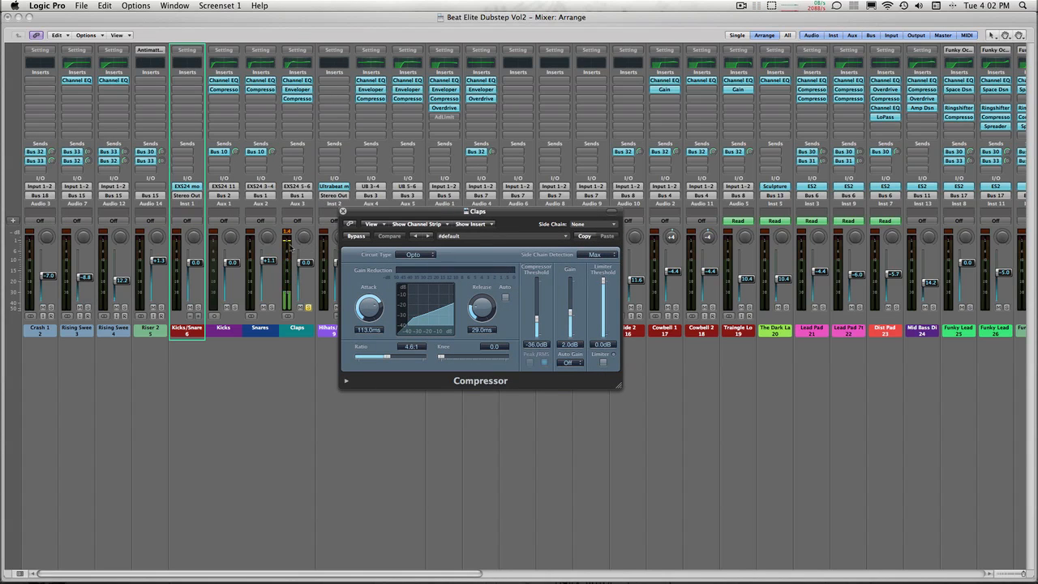
{"action": "left_click", "coordinate": [415, 254]}
{"action": "left_click", "coordinate": [415, 257]}
{"action": "left_click", "coordinate": [416, 255]}
{"action": "left_click", "coordinate": [415, 253]}
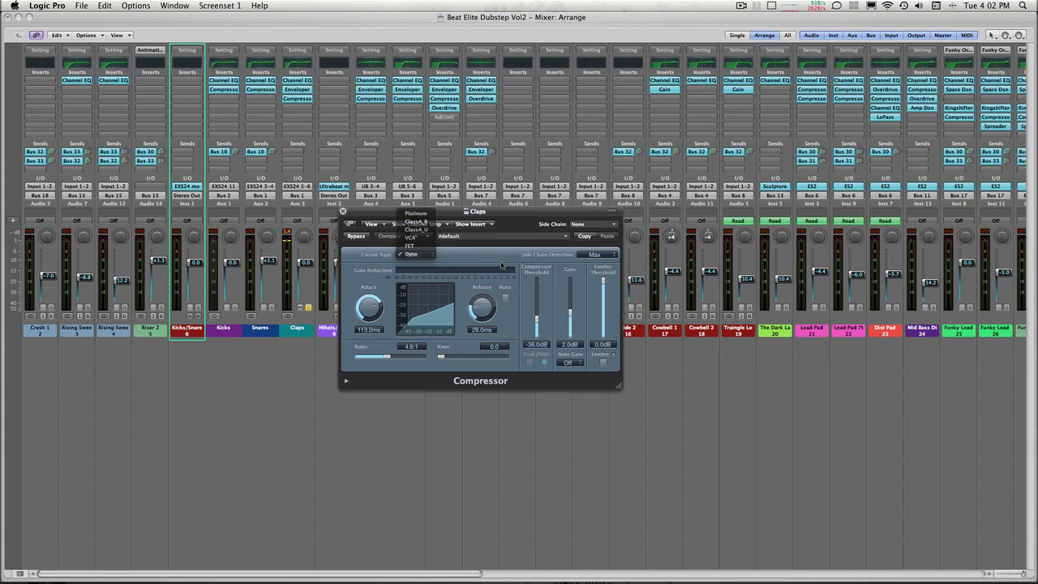
{"action": "left_click", "coordinate": [342, 212]}
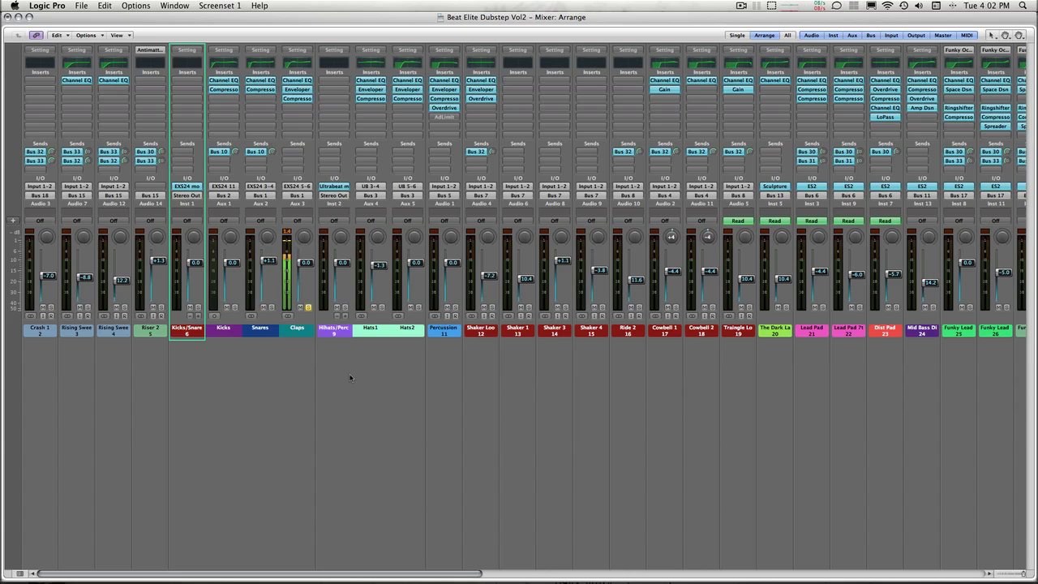
- Turn off solo on the Claps channel and open the Ultrabeat instrument on the Hihats/Perc channel
{"action": "left_click", "coordinate": [308, 306]}
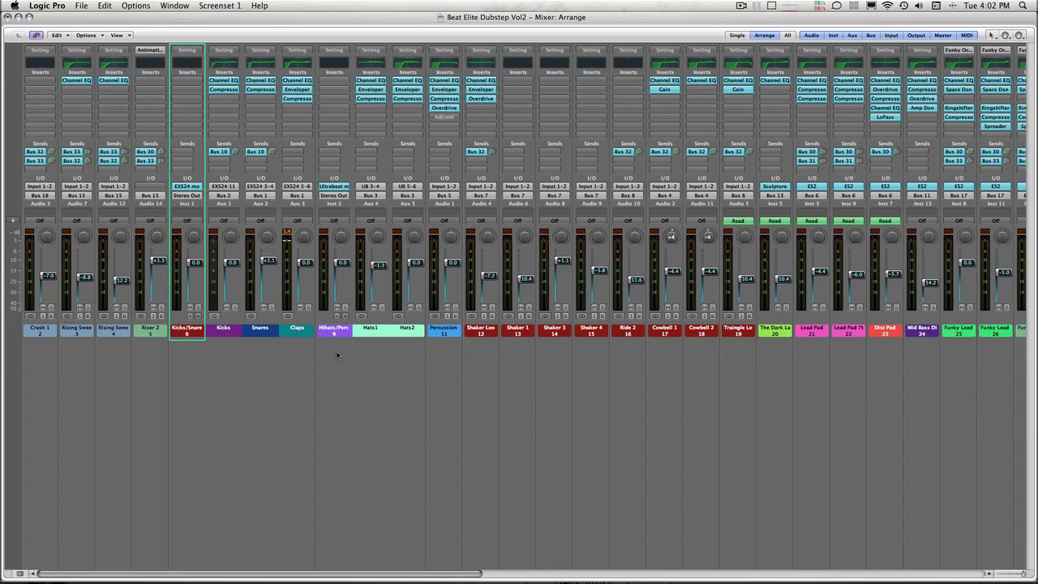
{"action": "left_click_drag", "start_coordinate": [349, 351], "coordinate": [314, 333]}
{"action": "left_click", "coordinate": [352, 378]}
{"action": "left_click", "coordinate": [339, 189]}
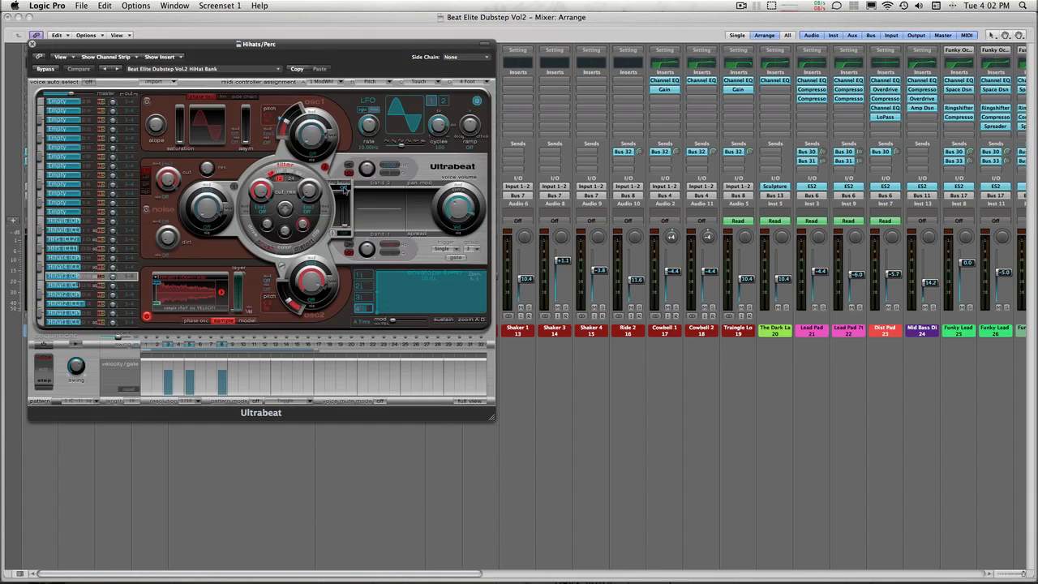
- Move the Ultrabeat window clear of the Hats1, Hats2 and Percussion channel strips to examine them
{"action": "left_click_drag", "start_coordinate": [150, 45], "coordinate": [435, 108]}
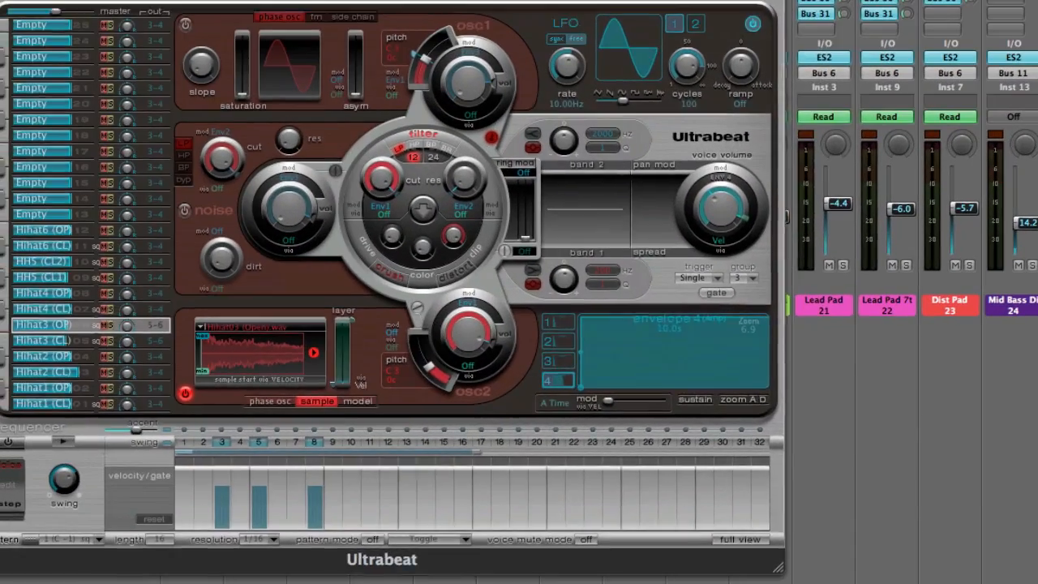
{"action": "left_click_drag", "start_coordinate": [195, 0], "coordinate": [313, 21]}
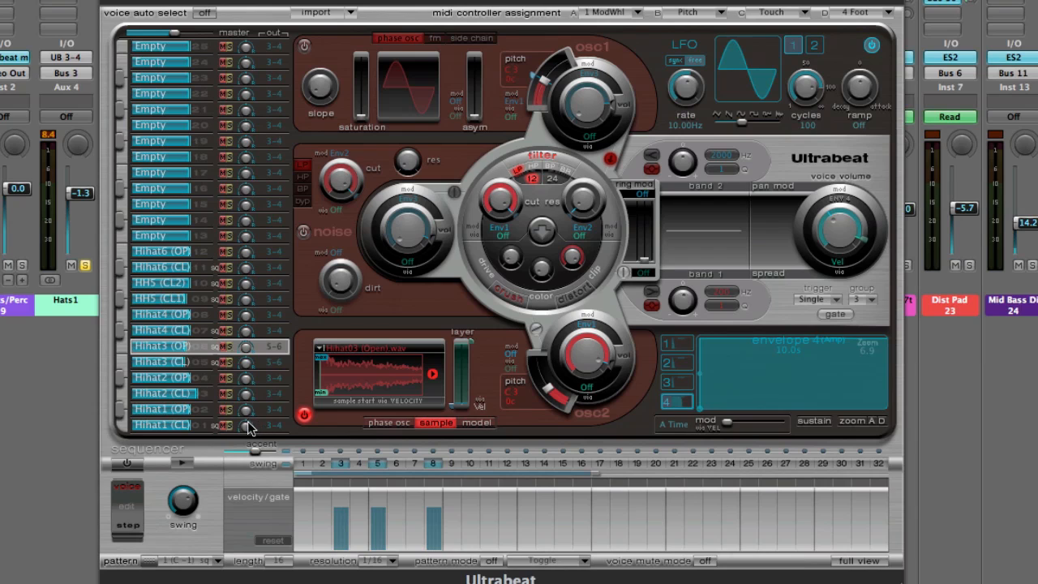
{"action": "left_click", "coordinate": [201, 428]}
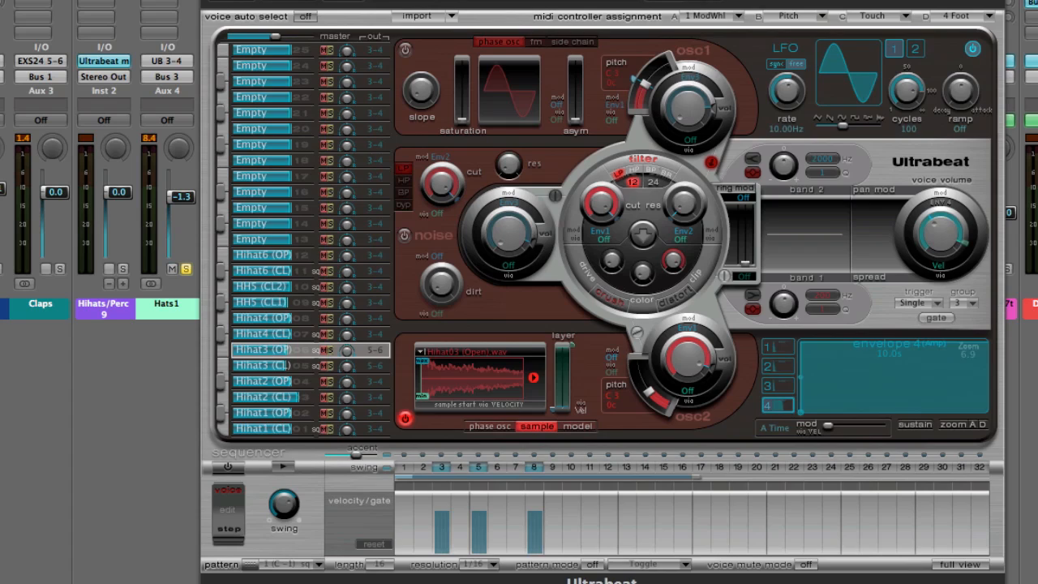
{"action": "left_click_drag", "start_coordinate": [364, 0], "coordinate": [498, 0]}
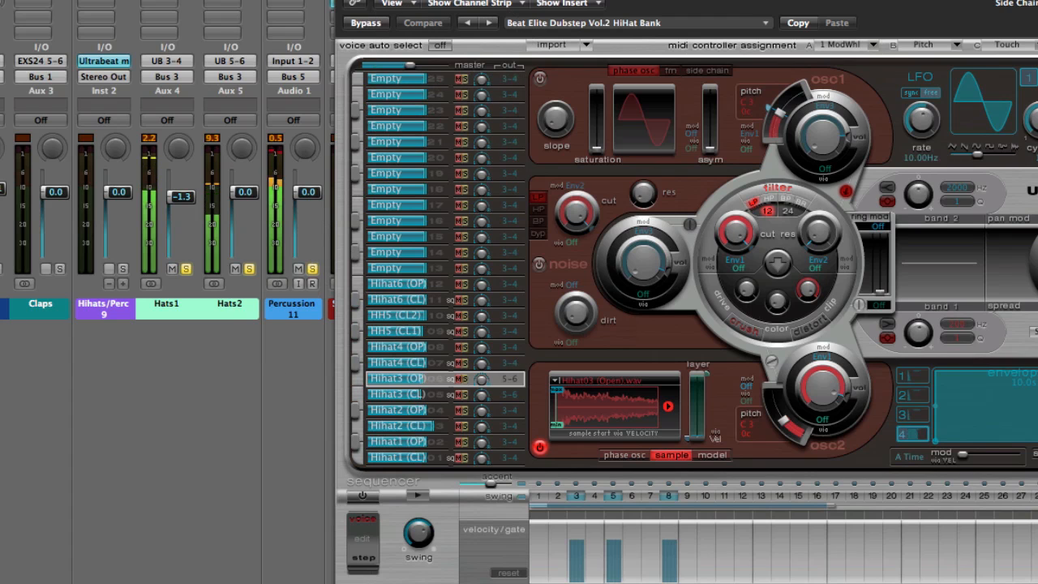
{"action": "left_click_drag", "start_coordinate": [394, 0], "coordinate": [517, 33]}
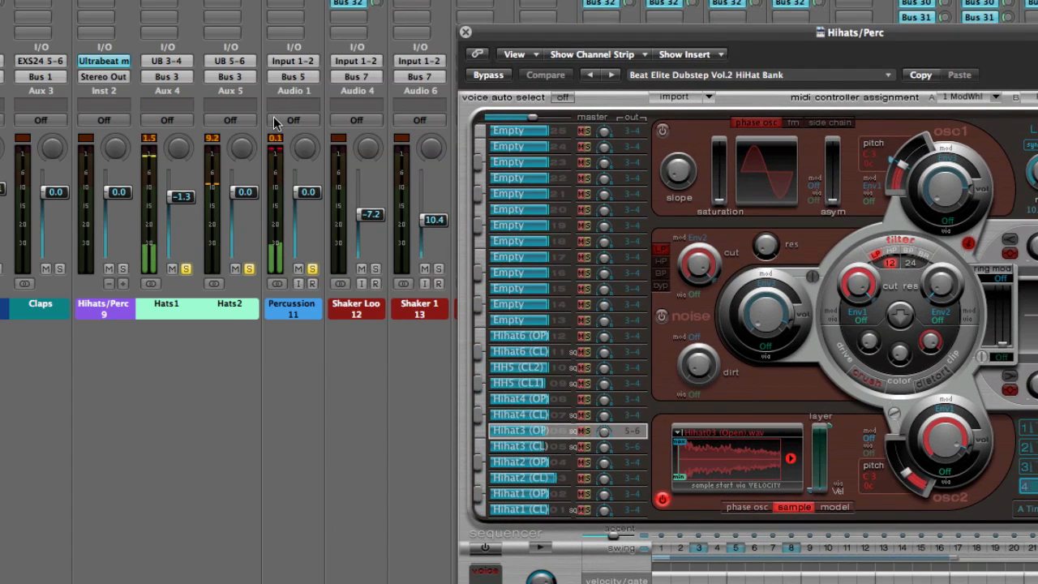
- Turn off solo on the Percussion and hats channels and close the Ultrabeat window
{"action": "left_click", "coordinate": [312, 268]}
{"action": "left_click", "coordinate": [185, 268]}
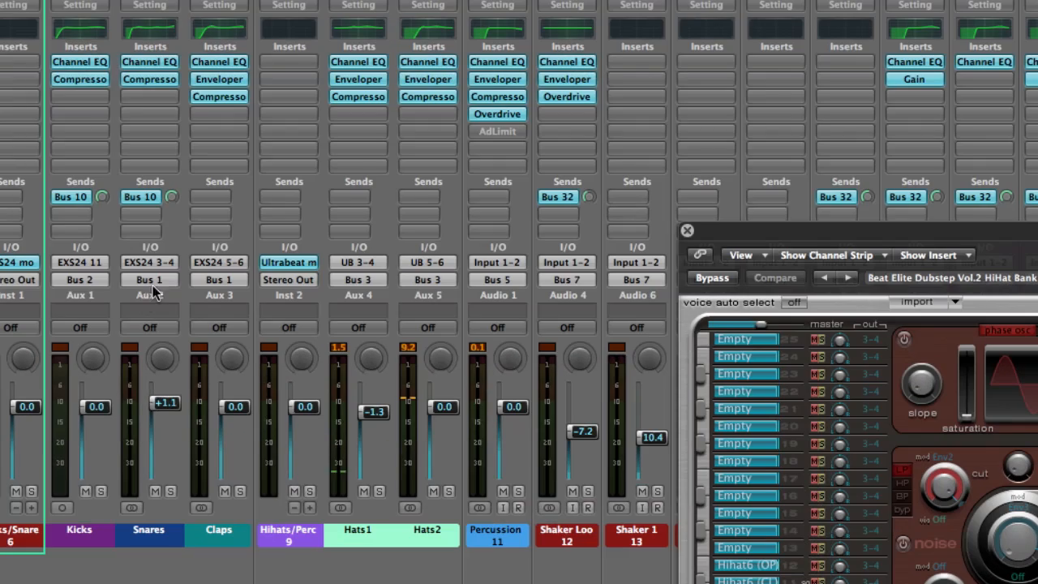
{"action": "scroll", "coordinate": [601, 271], "scroll_direction": "right", "scroll_amount": 10}
{"action": "left_click_drag", "start_coordinate": [930, 241], "coordinate": [413, 219]}
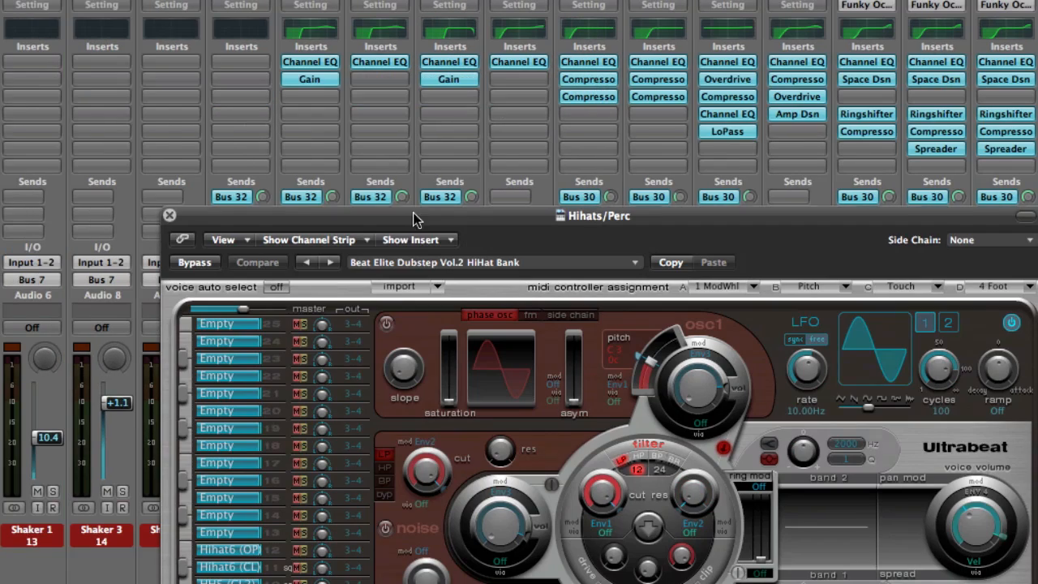
{"action": "left_click", "coordinate": [169, 216]}
- Reset the Snares Buss peak indicator, enable the bus's Channel EQ, and open it to examine the curve
{"action": "scroll", "coordinate": [710, 560], "scroll_direction": "right", "scroll_amount": 15}
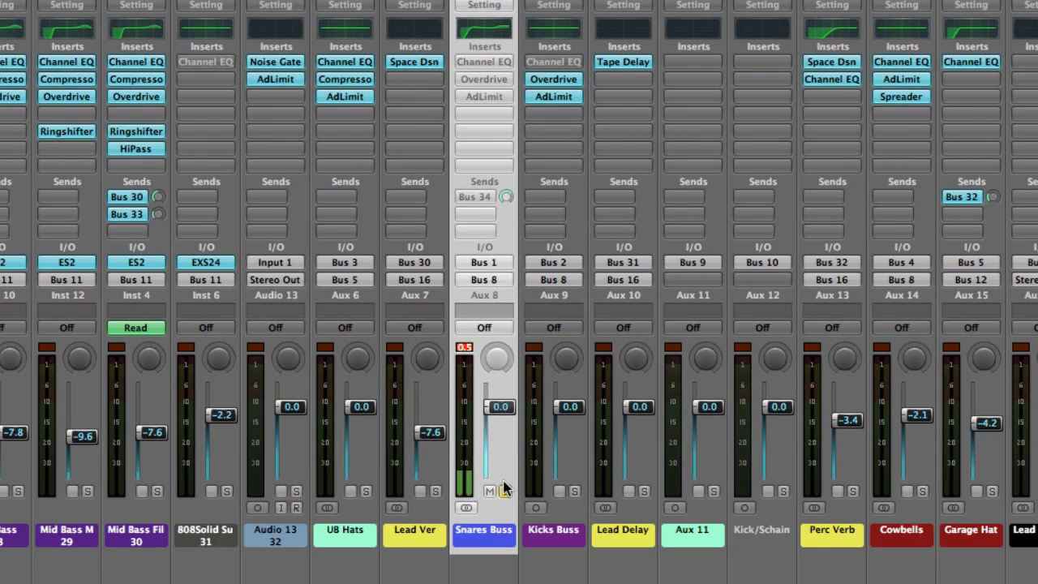
{"action": "left_click", "coordinate": [463, 348]}
{"action": "left_click", "coordinate": [489, 62], "text": "alt"}
{"action": "left_click", "coordinate": [489, 60]}
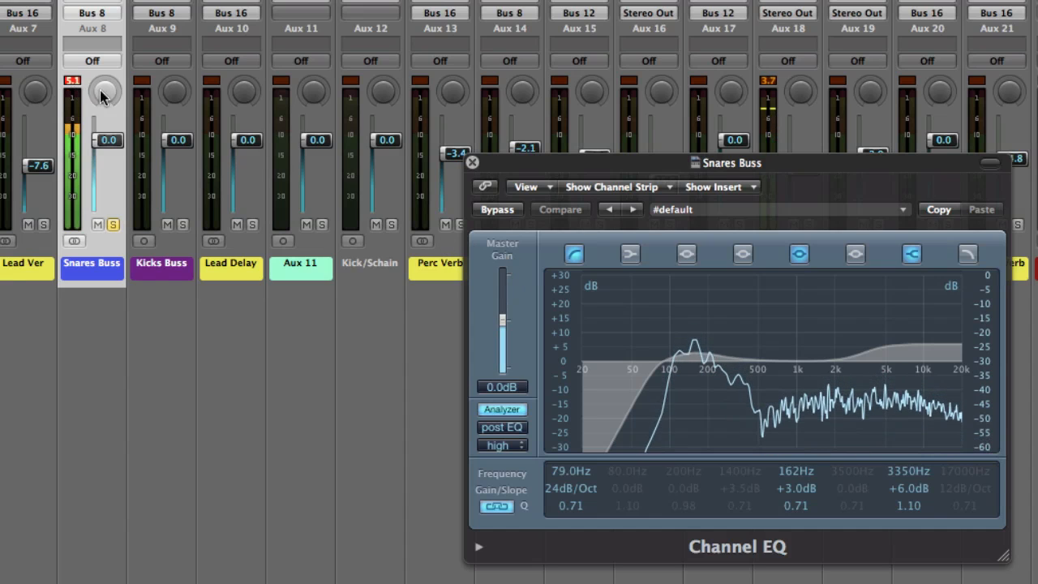
{"action": "left_click", "coordinate": [472, 163]}
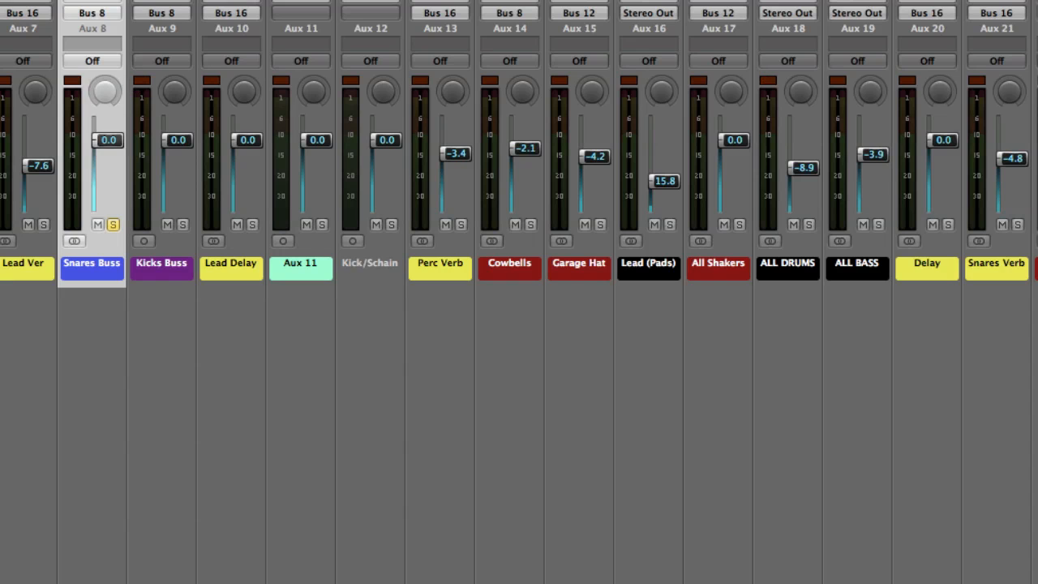
- Compare the Snares Buss with its Overdrive bypassed and active, reset the bus's peak indicator, and close the Overdrive window
{"action": "left_click_drag", "start_coordinate": [113, 54], "coordinate": [345, 184]}
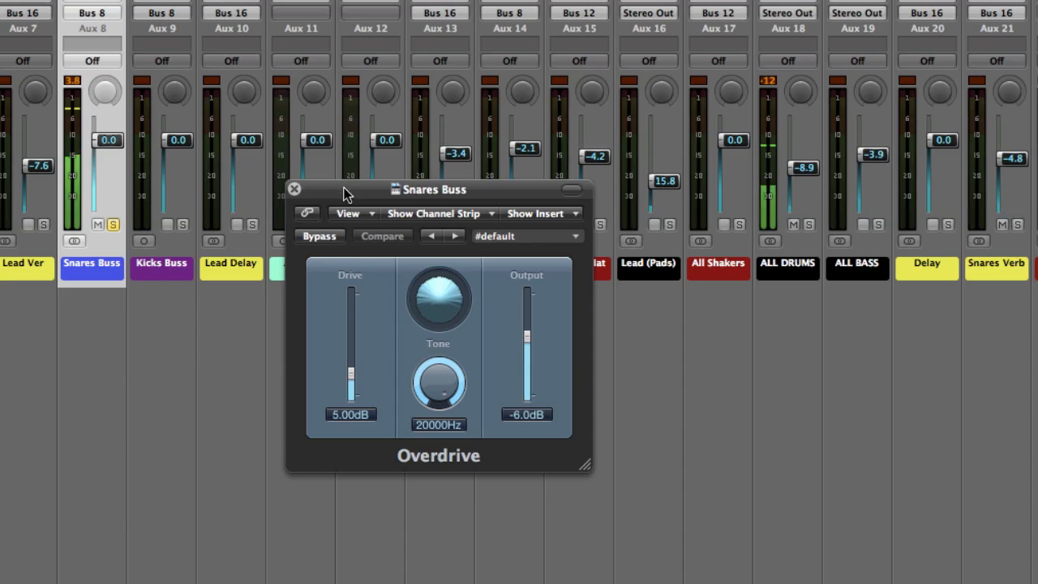
{"action": "left_click_drag", "start_coordinate": [345, 195], "coordinate": [300, 214]}
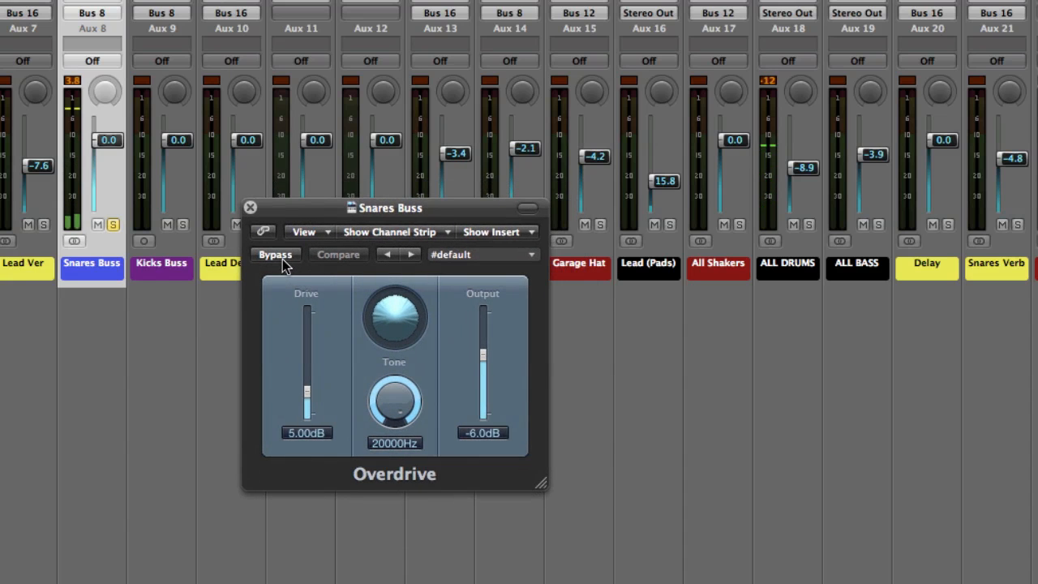
{"action": "left_click", "coordinate": [275, 255]}
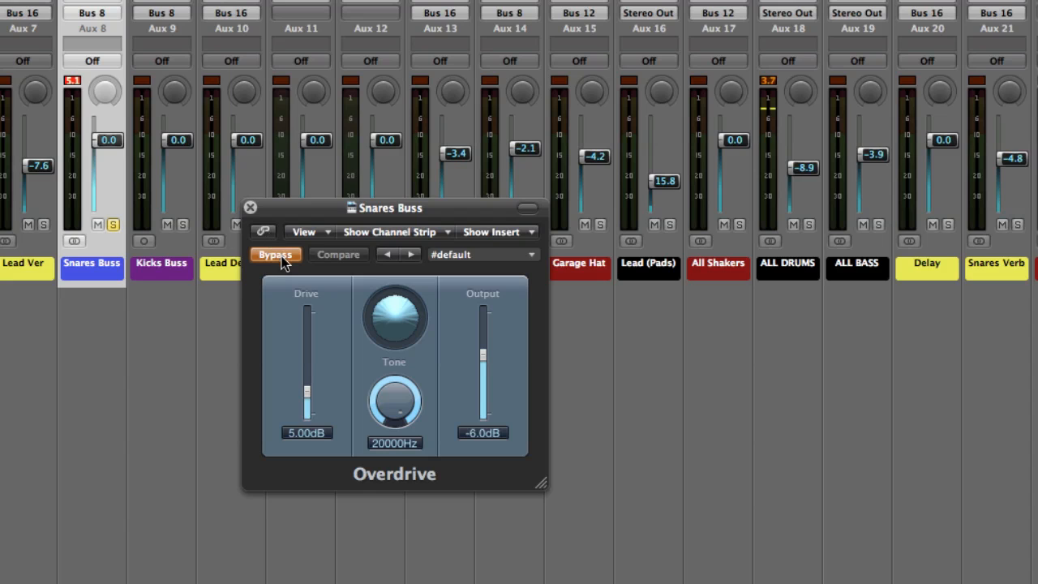
{"action": "left_click", "coordinate": [283, 256]}
{"action": "left_click", "coordinate": [72, 81]}
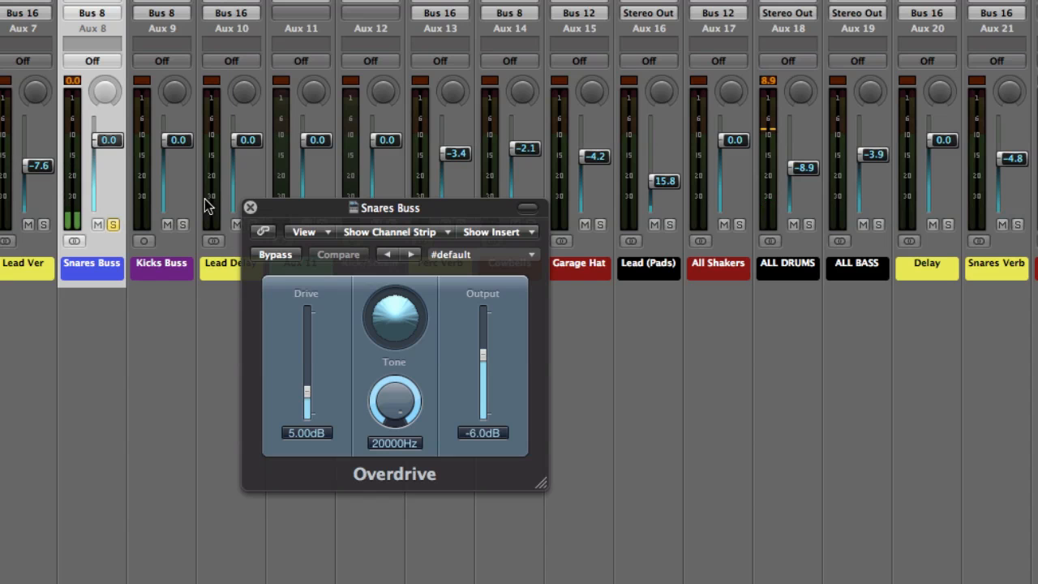
{"action": "left_click", "coordinate": [249, 208]}
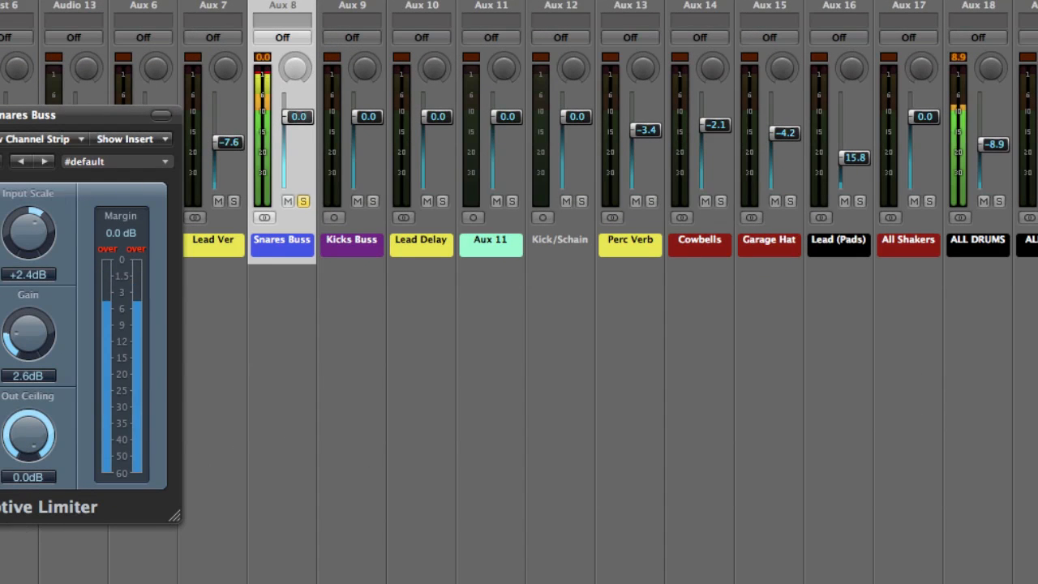
- Move the Snares Buss Adaptive Limiter into full view to examine its settings, and close it
{"action": "left_click_drag", "start_coordinate": [2, 120], "coordinate": [514, 156]}
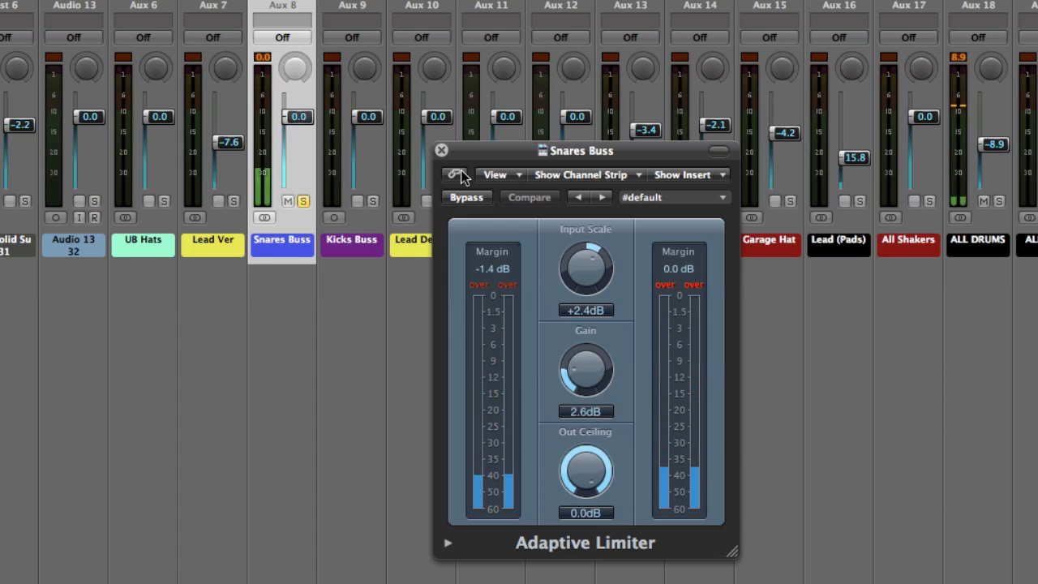
{"action": "left_click", "coordinate": [442, 150]}
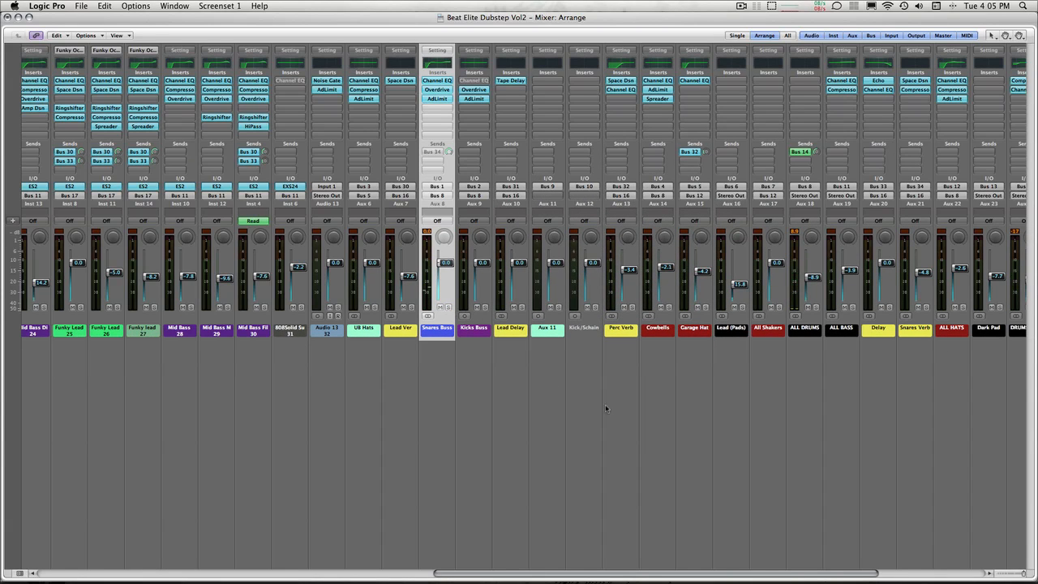
- Solo the Hats1, Hats2, Percussion and first shaker loop channels together, play them back, and deselect the channels
{"action": "scroll", "coordinate": [605, 408], "scroll_direction": "left", "scroll_amount": 8}
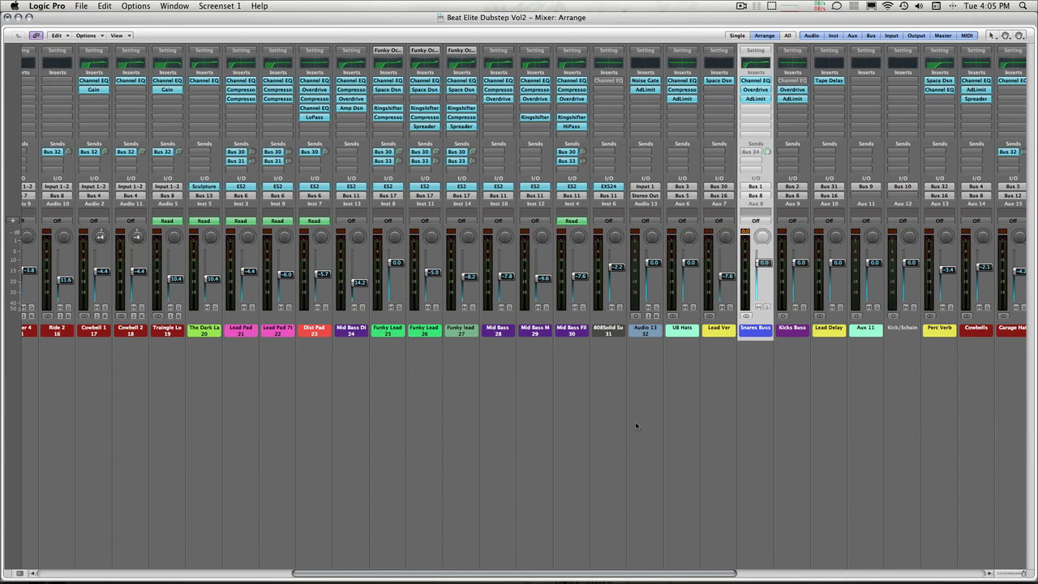
{"action": "scroll", "coordinate": [645, 424], "scroll_direction": "left", "scroll_amount": 7}
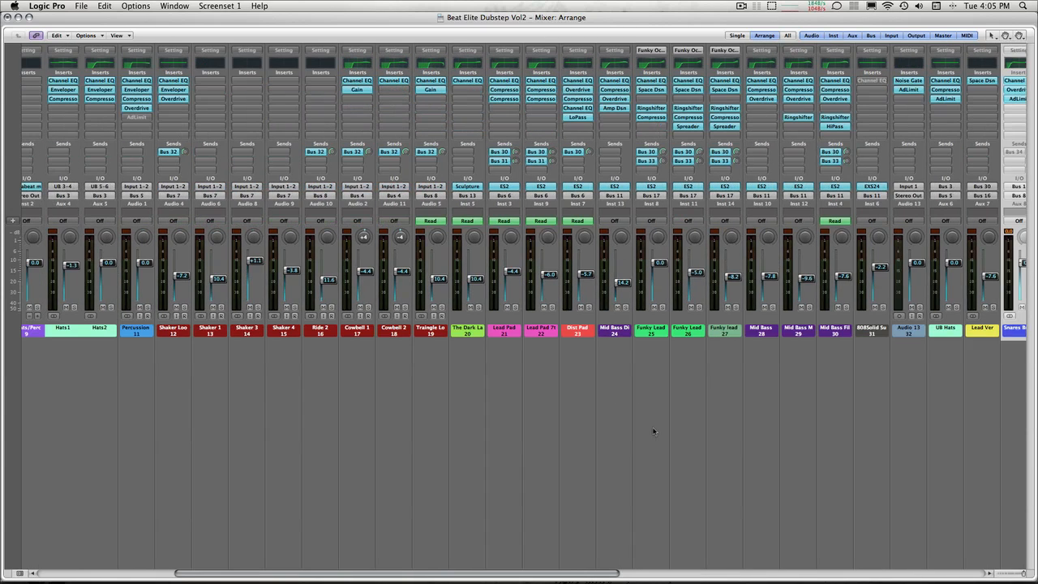
{"action": "scroll", "coordinate": [654, 431], "scroll_direction": "left", "scroll_amount": 6}
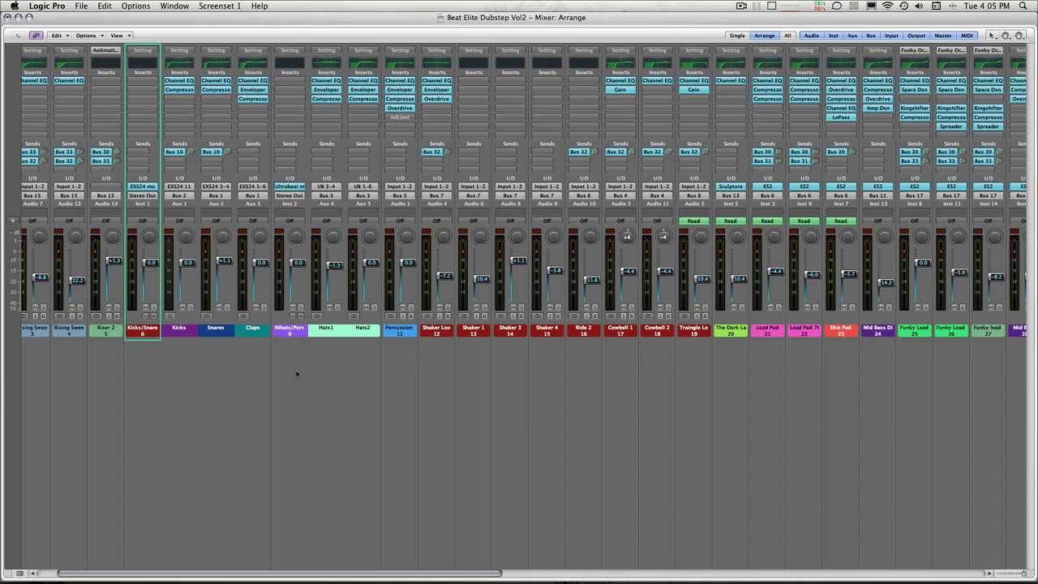
{"action": "left_click_drag", "start_coordinate": [297, 354], "coordinate": [412, 342]}
{"action": "left_click_drag", "start_coordinate": [414, 391], "coordinate": [350, 322]}
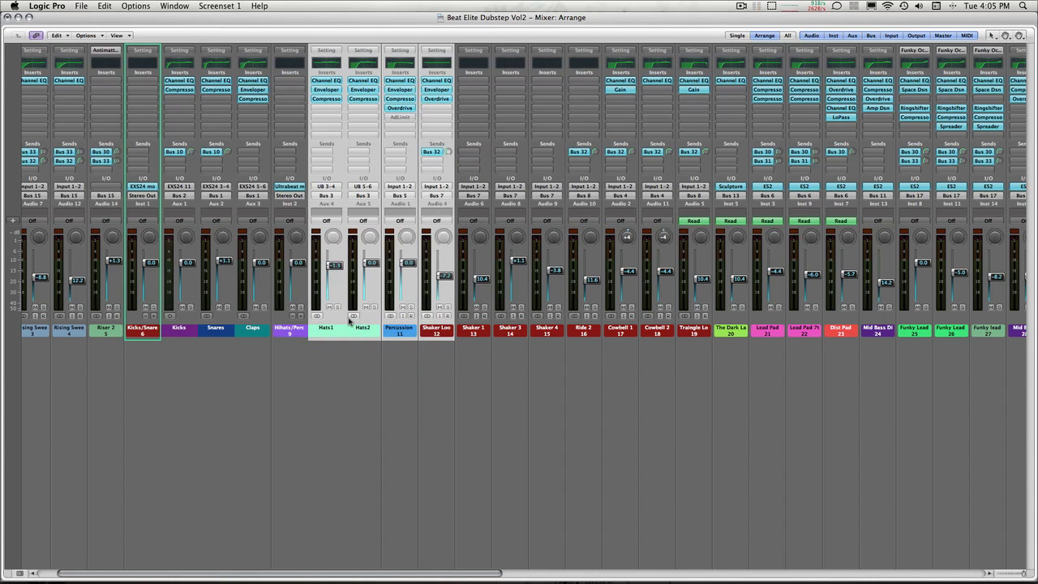
{"action": "left_click", "coordinate": [365, 403]}
{"action": "left_click_drag", "start_coordinate": [319, 373], "coordinate": [443, 329]}
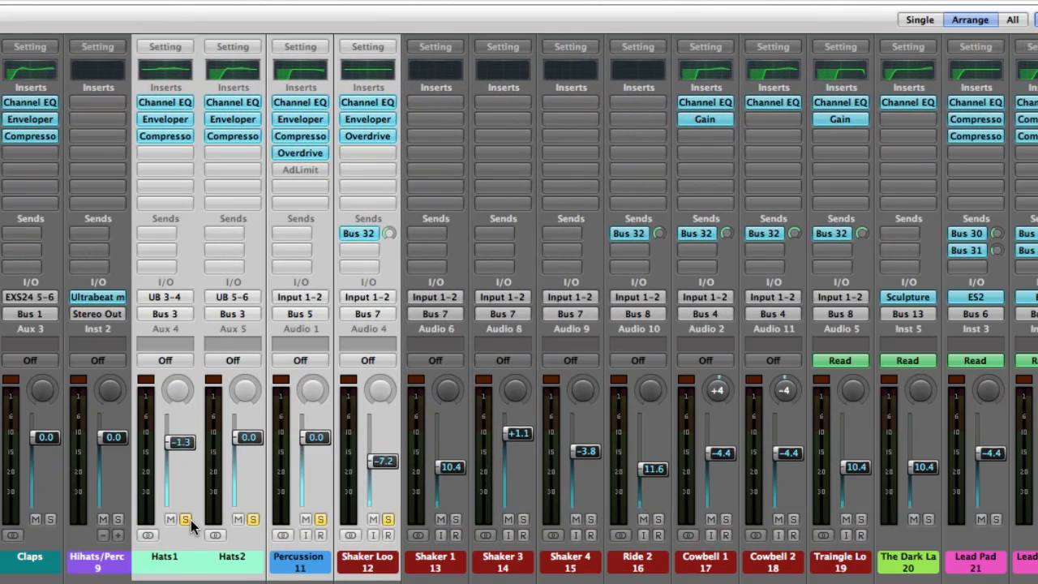
{"action": "key", "text": "space"}
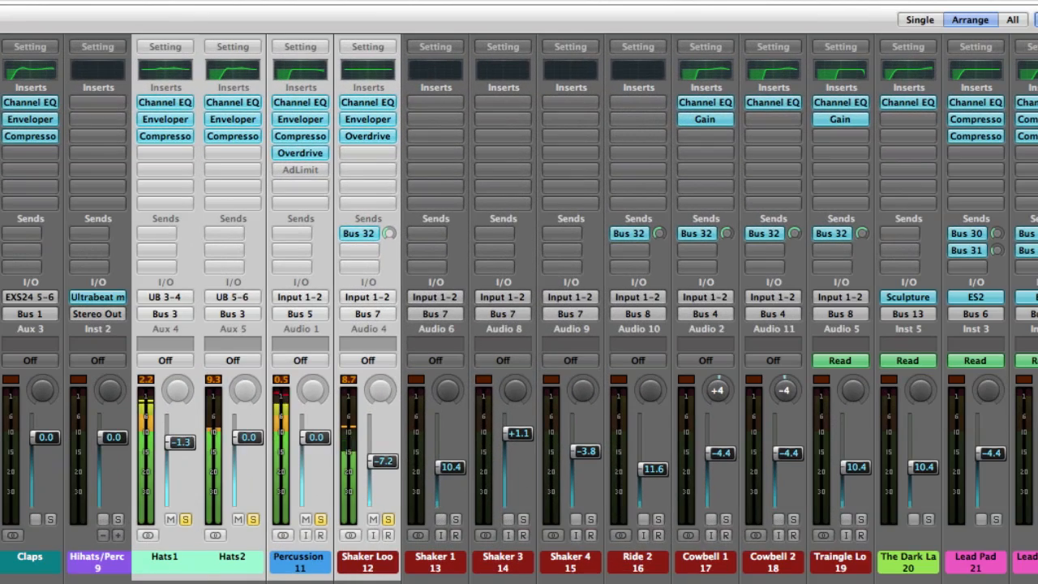
{"action": "left_click", "coordinate": [368, 579]}
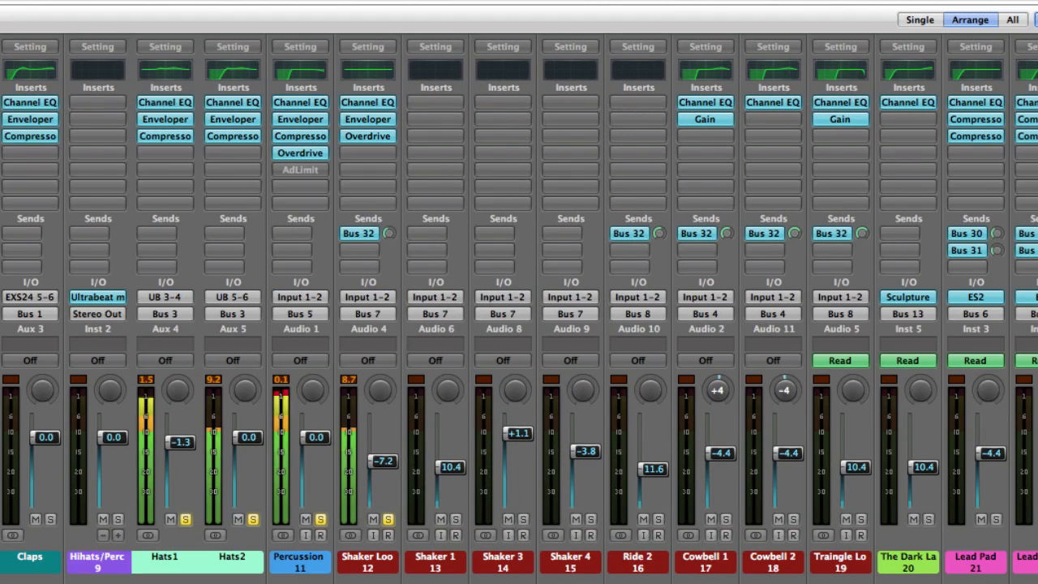
- Add Shaker 1, Shaker 3, Shaker 4, Ride 2, both Cowbells and the Traingle channel to the solo during playback
{"action": "left_click_drag", "start_coordinate": [444, 578], "coordinate": [656, 561]}
{"action": "left_click", "coordinate": [657, 520]}
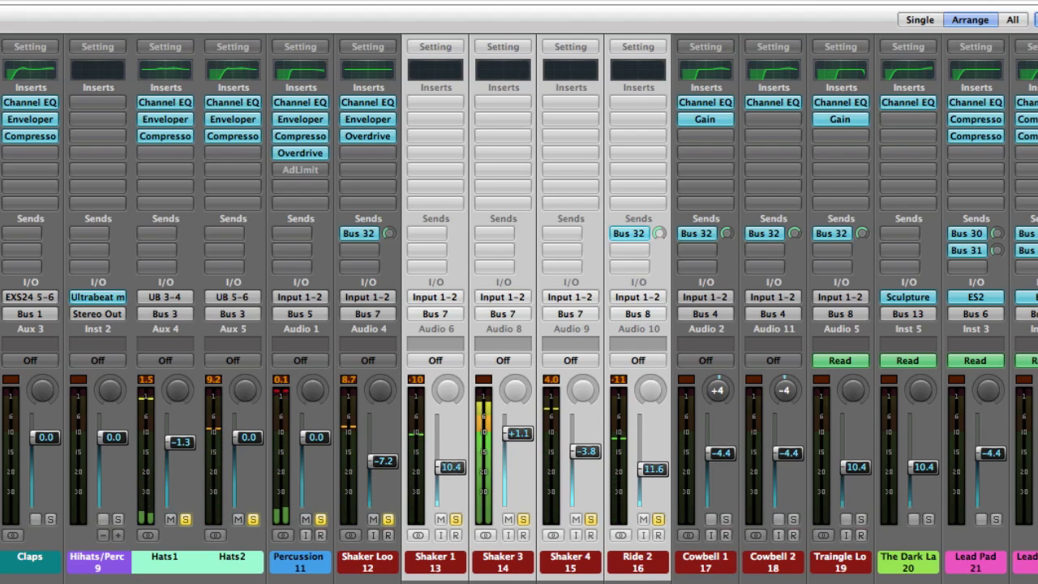
{"action": "left_click_drag", "start_coordinate": [694, 580], "coordinate": [865, 540]}
{"action": "left_click", "coordinate": [794, 520]}
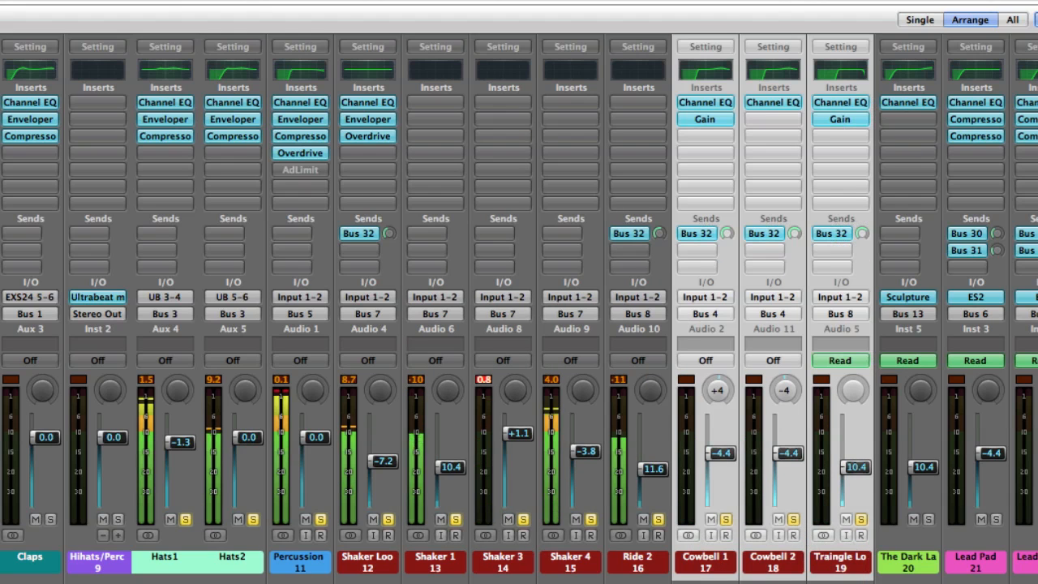
{"action": "left_click", "coordinate": [799, 580]}
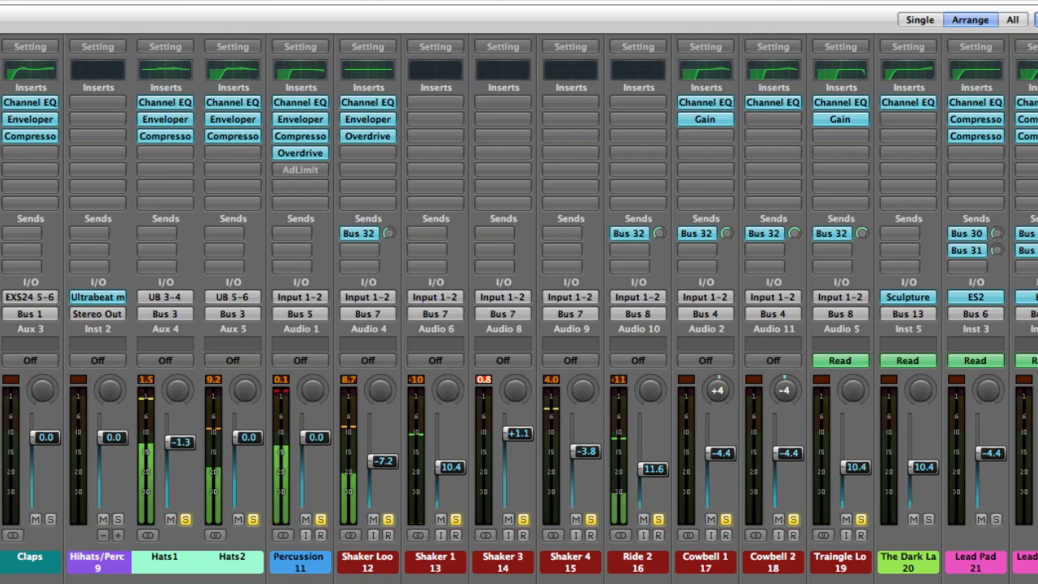
- Turn off solo on the channels from Hats2 through Traingle as one group and deselect them
{"action": "left_click_drag", "start_coordinate": [235, 577], "coordinate": [888, 529]}
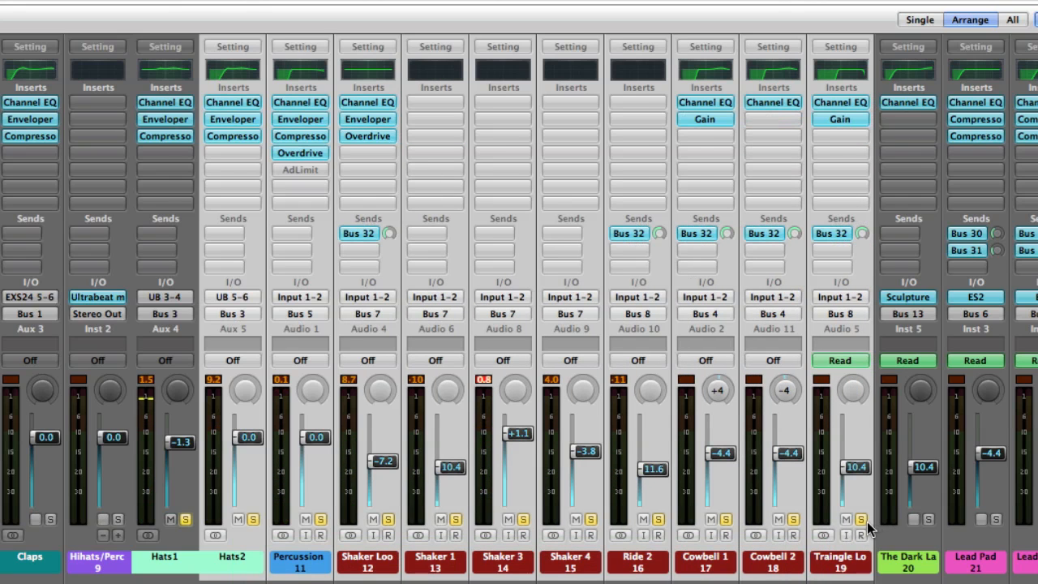
{"action": "left_click", "coordinate": [861, 520]}
{"action": "left_click", "coordinate": [216, 580]}
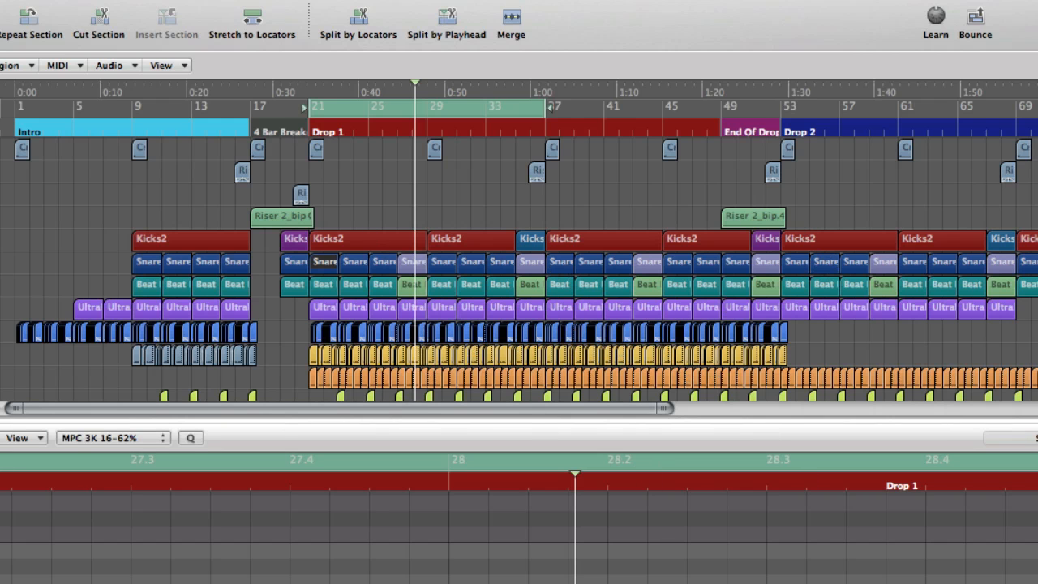
- Close the Piano Roll and zoom the arrangement in on the drum tracks around the start of Drop 1
{"action": "key", "text": "p"}
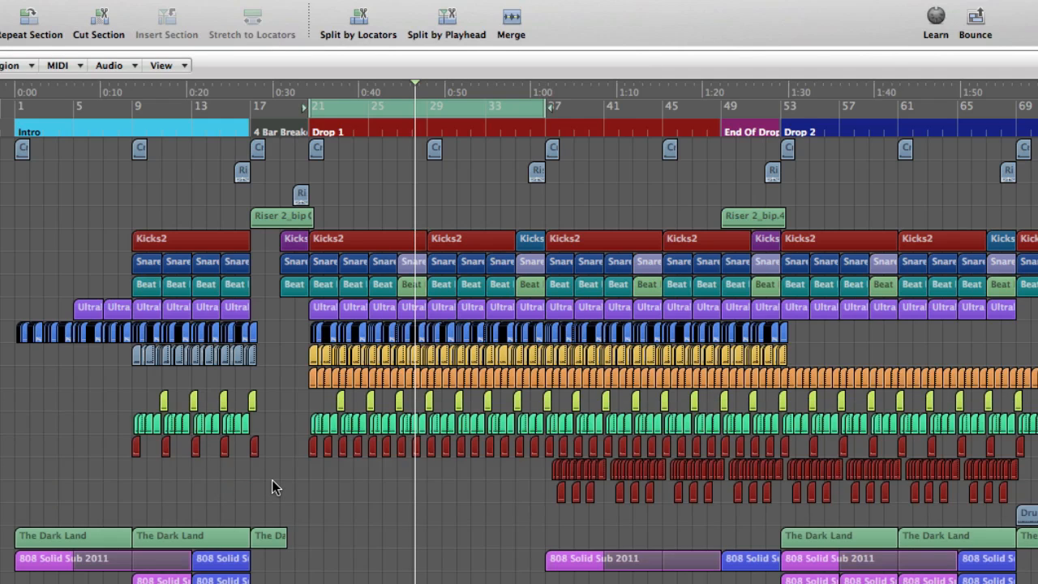
{"action": "key", "text": "ctrl+Down"}
{"action": "key", "text": "ctrl+Down"}
{"action": "key", "text": "ctrl+Down"}
{"action": "key", "text": "ctrl+Down"}
{"action": "key", "text": "ctrl+Right"}
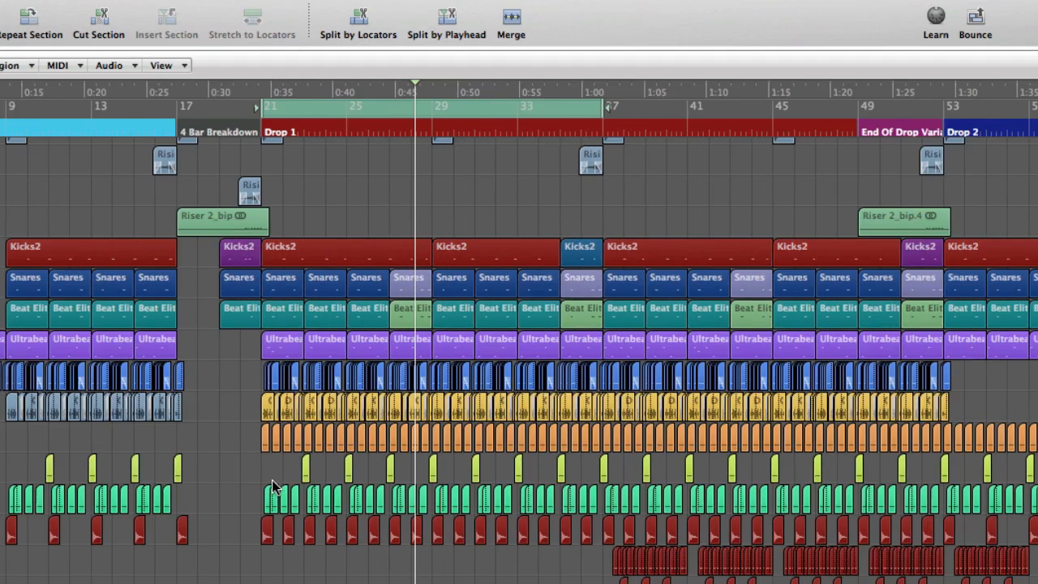
{"action": "key", "text": "ctrl+Right"}
{"action": "key", "text": "ctrl+Right"}
{"action": "key", "text": "ctrl+Right"}
{"action": "key", "text": "ctrl+Right"}
{"action": "scroll", "coordinate": [376, 548], "scroll_direction": "up", "scroll_amount": 1}
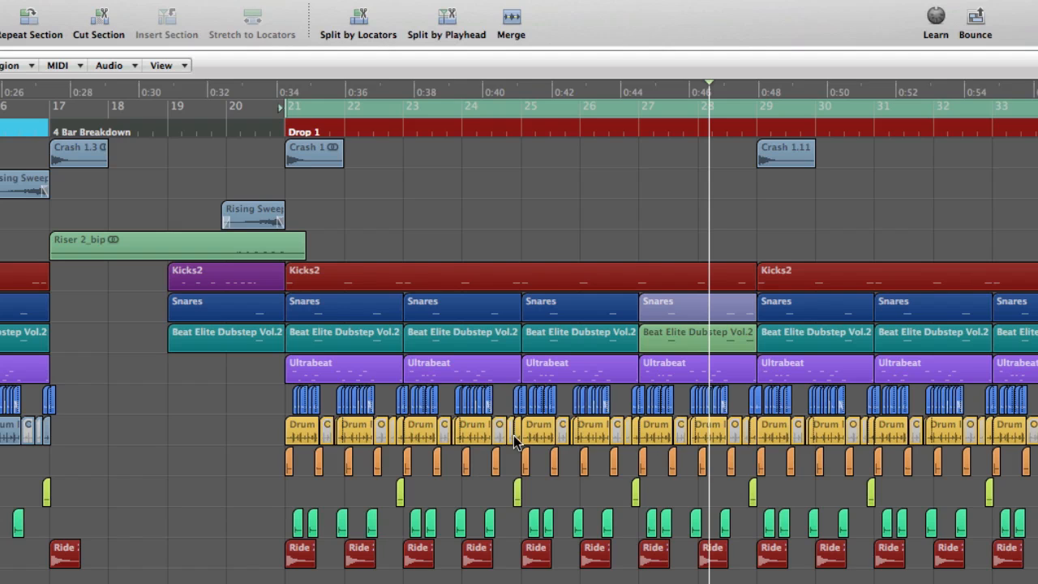
- Select all Ultrabeat regions from the start of Drop 1 and audition them in solo
{"action": "left_click", "coordinate": [367, 370]}
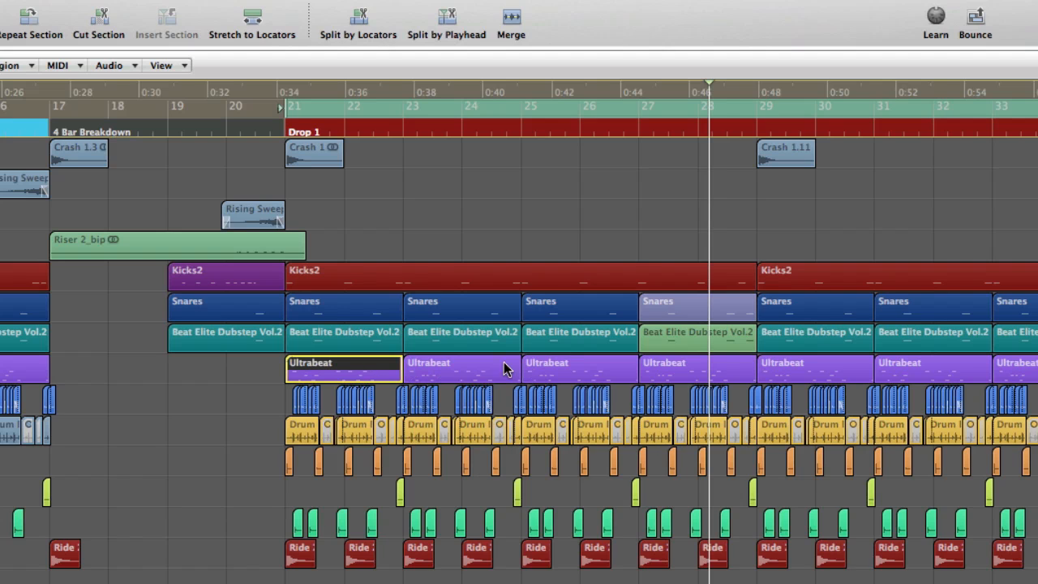
{"action": "left_click", "coordinate": [239, 365]}
{"action": "left_click_drag", "start_coordinate": [239, 365], "coordinate": [1037, 368]}
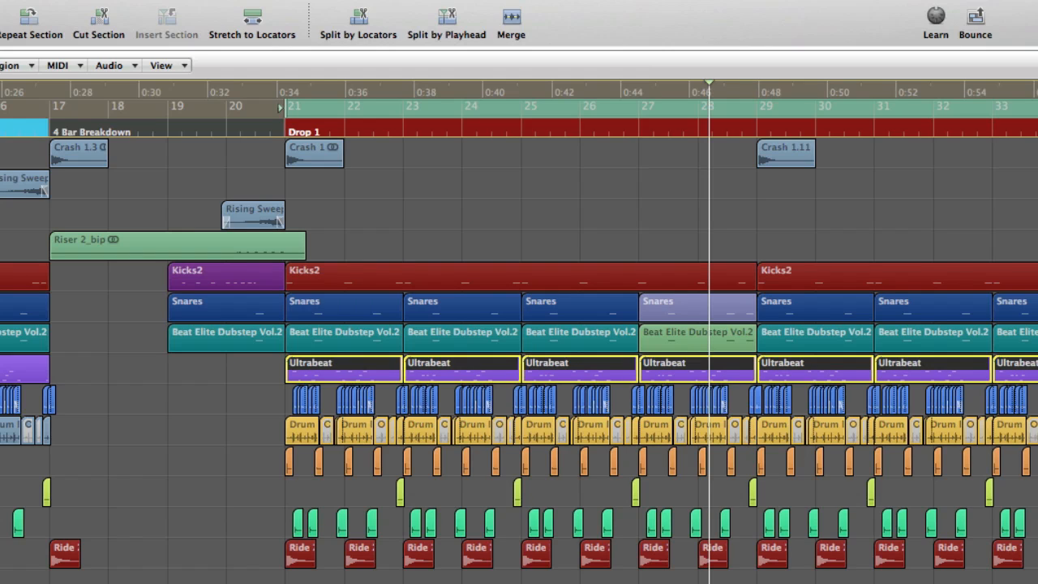
{"action": "key", "text": "space"}
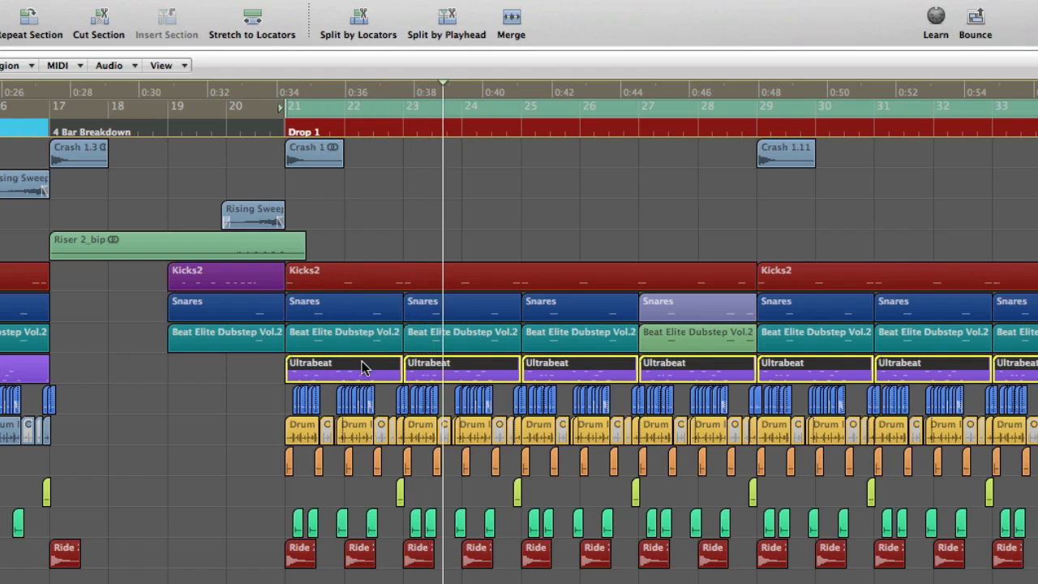
- Audition the blue percussion regions of Drop 1 in solo, followed by the yellow Drum regions below them
{"action": "left_click_drag", "start_coordinate": [211, 397], "coordinate": [1034, 431]}
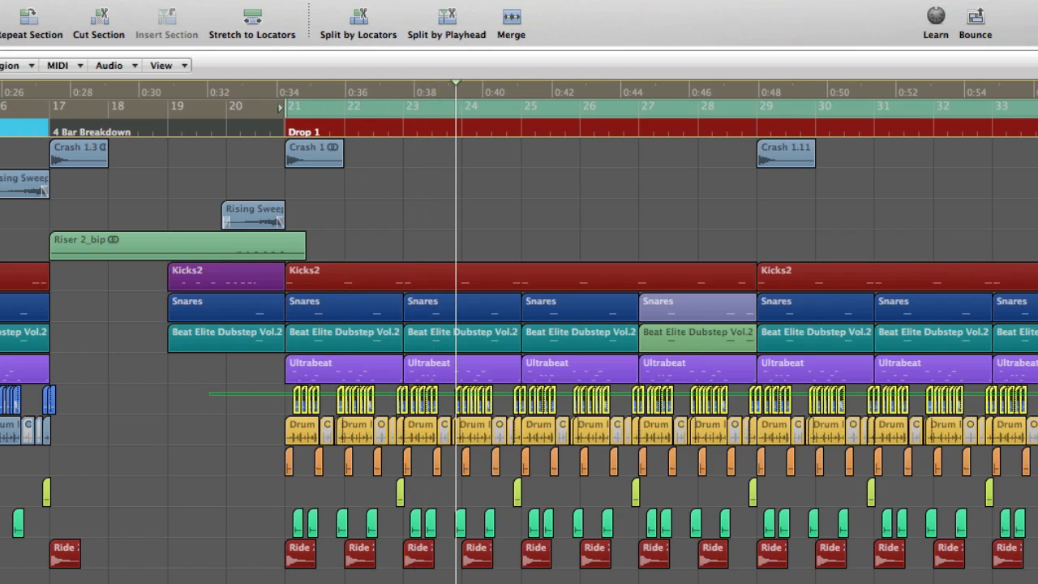
{"action": "key", "text": "space"}
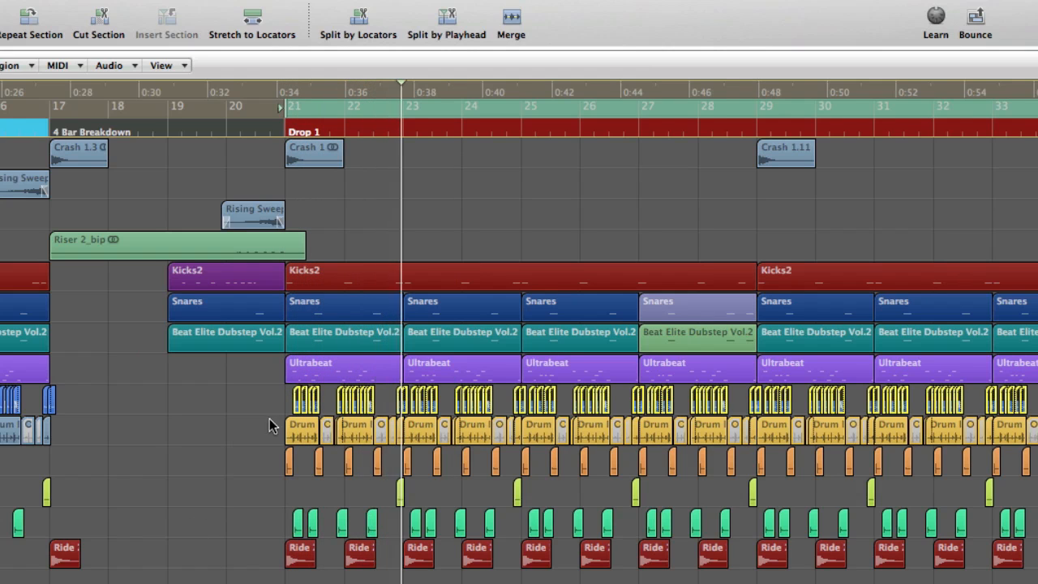
{"action": "left_click_drag", "start_coordinate": [251, 433], "coordinate": [1035, 430]}
{"action": "key", "text": "space"}
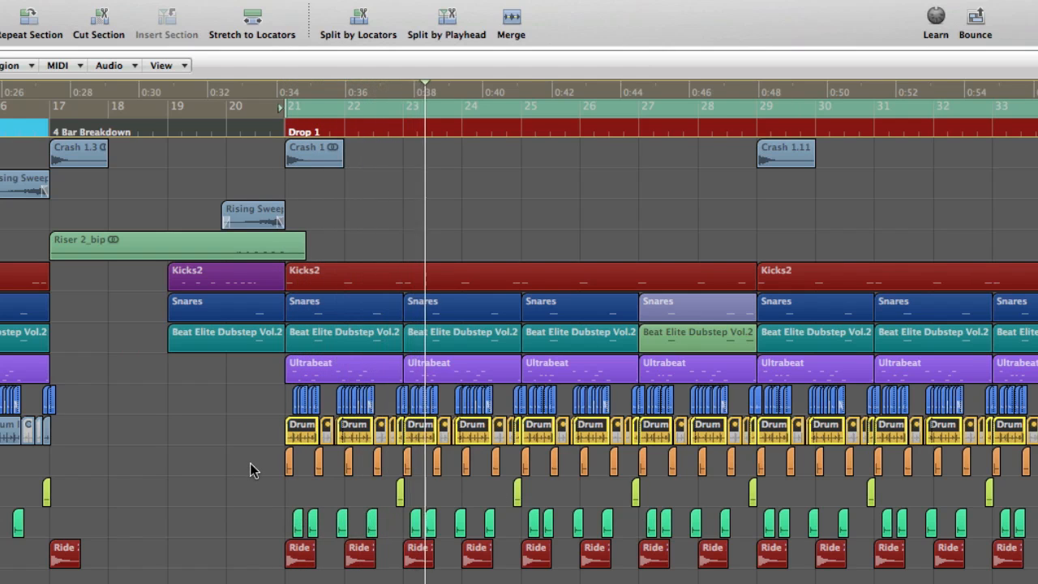
- Audition the orange regions of Drop 1 in solo, followed by the lime, green and Ride regions together
{"action": "left_click_drag", "start_coordinate": [248, 463], "coordinate": [1035, 470]}
{"action": "key", "text": "space"}
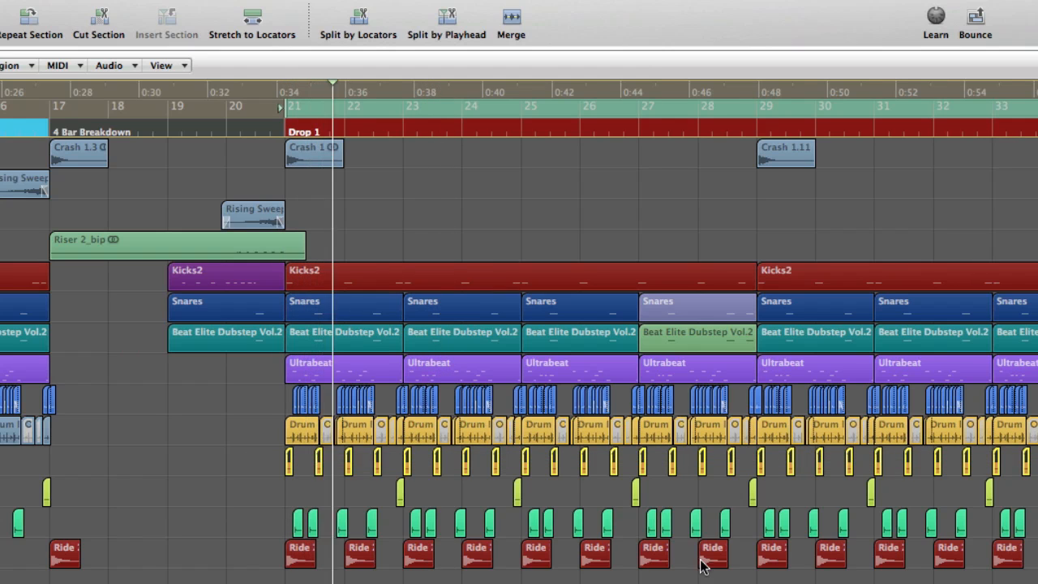
{"action": "left_click_drag", "start_coordinate": [257, 504], "coordinate": [1037, 583]}
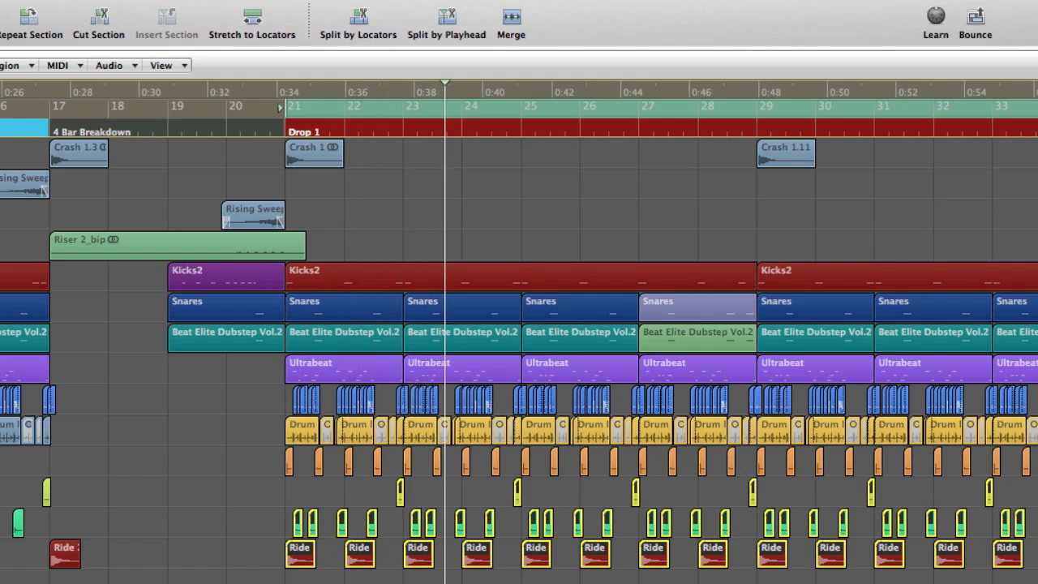
{"action": "key", "text": "space"}
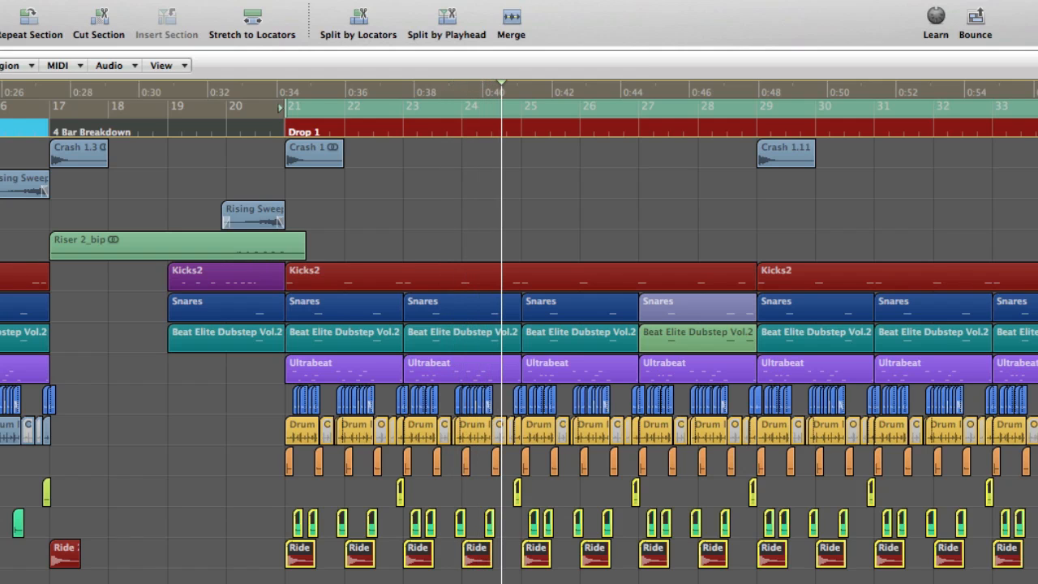
- Select all Drop 1 regions from the Ultrabeat row down to the Ride row, audition them together, and turn off solo mode
{"action": "left_click", "coordinate": [326, 579]}
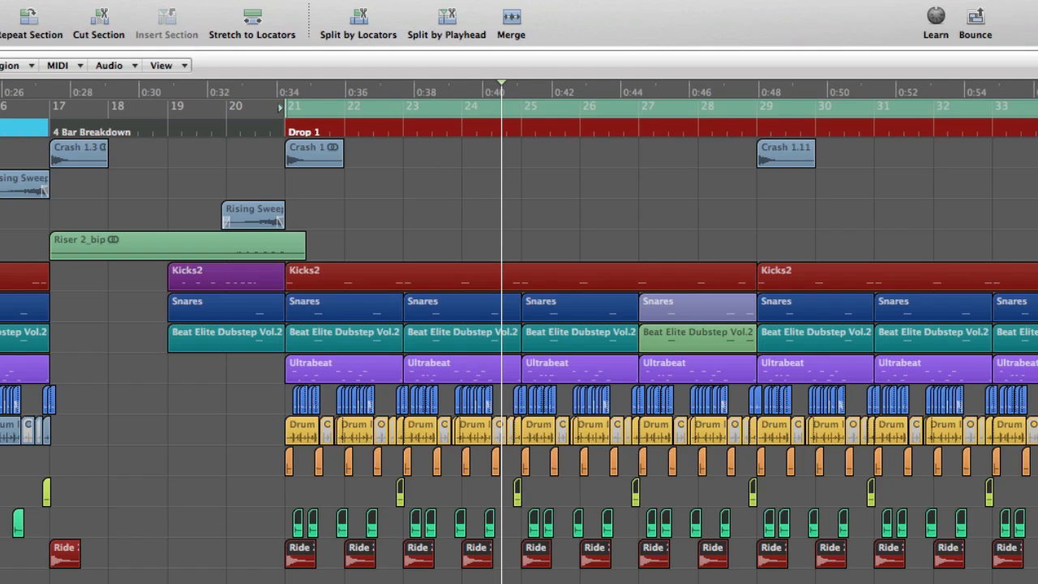
{"action": "left_click_drag", "start_coordinate": [290, 583], "coordinate": [1037, 373]}
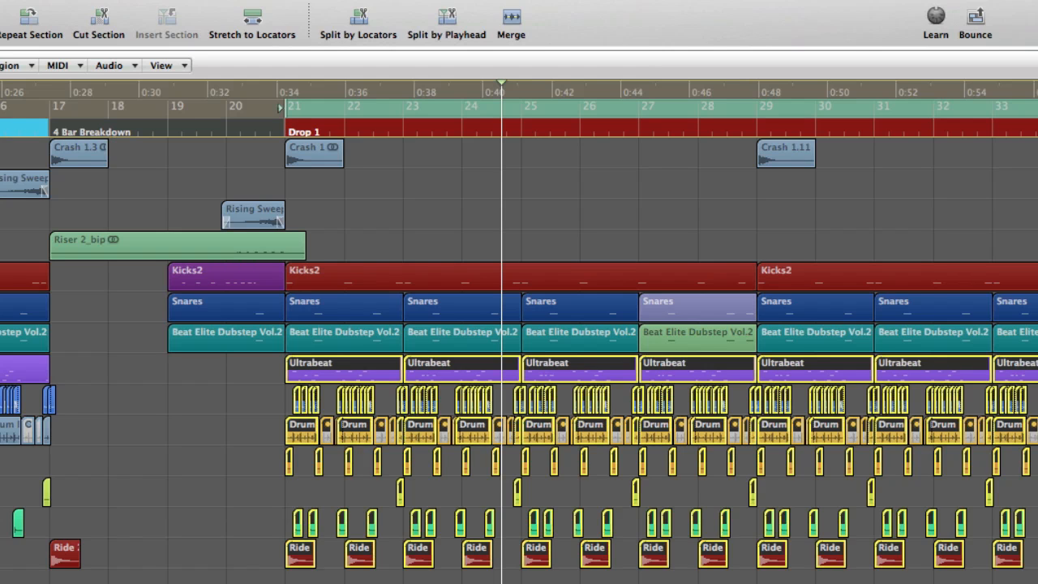
{"action": "key", "text": "space"}
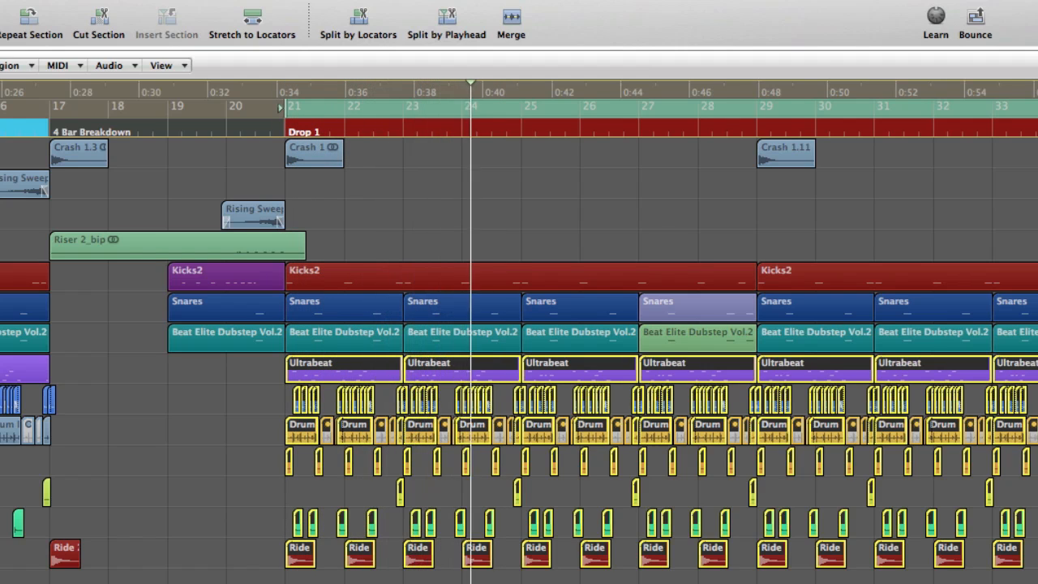
{"action": "key", "text": "s"}
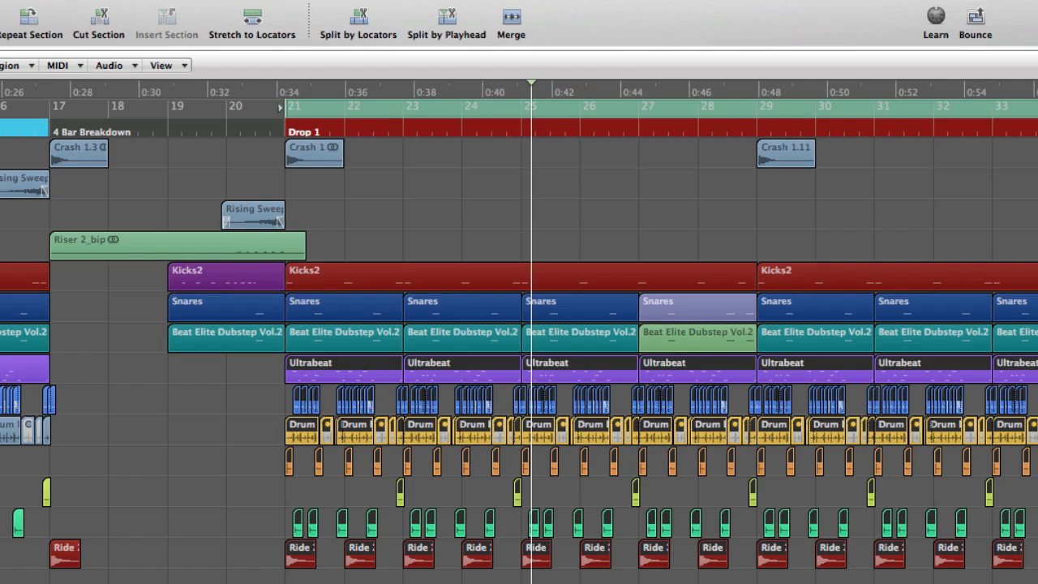
- Check the percussion channels in the mixer, return to the arrangement and stop playback
{"action": "key", "text": "2"}
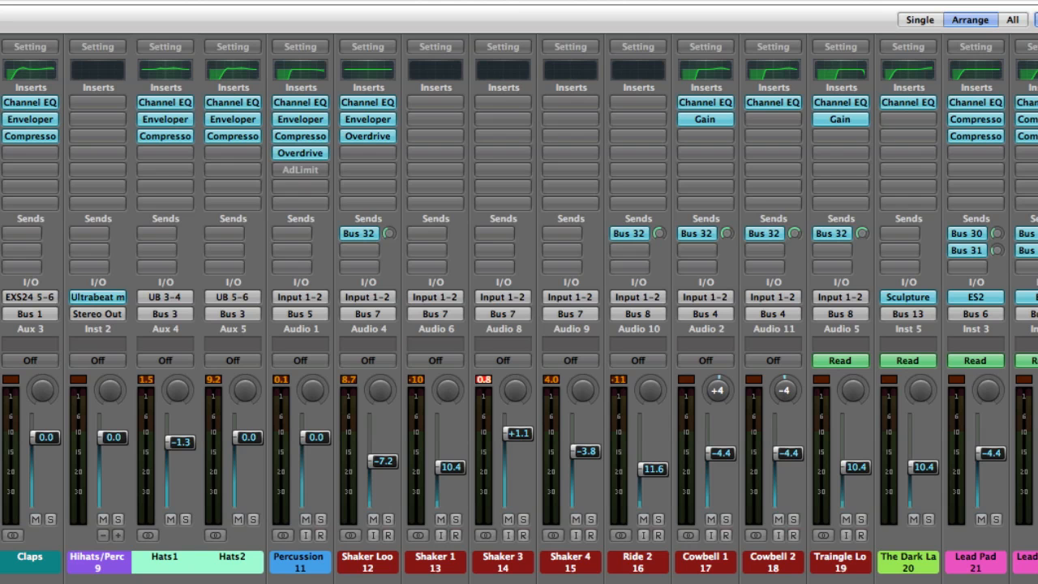
{"action": "key", "text": "1"}
{"action": "key", "text": "space"}
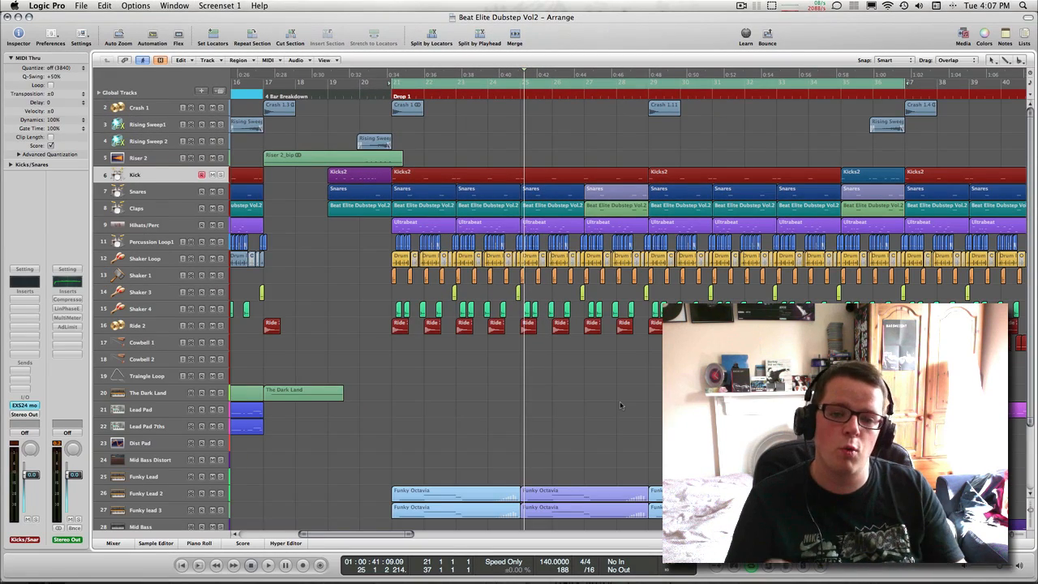
- Open the first Ultrabeat region of Drop 1 in the Piano Roll, select all its notes and review the available MPC swing quantize values
{"action": "double_click", "coordinate": [430, 224]}
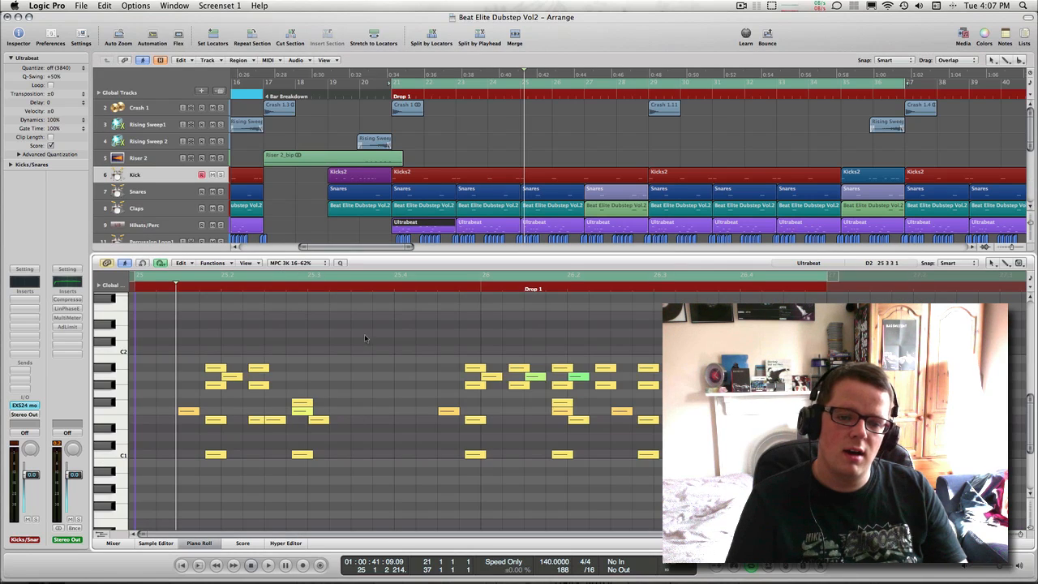
{"action": "key", "text": "super+a"}
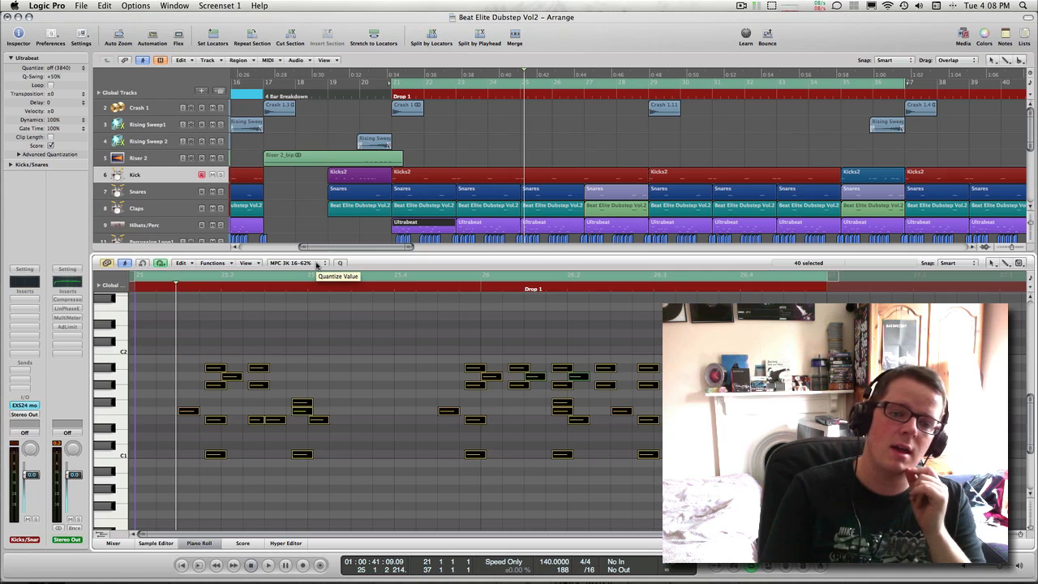
{"action": "left_click", "coordinate": [317, 264]}
{"action": "mouse_move", "coordinate": [322, 580]}
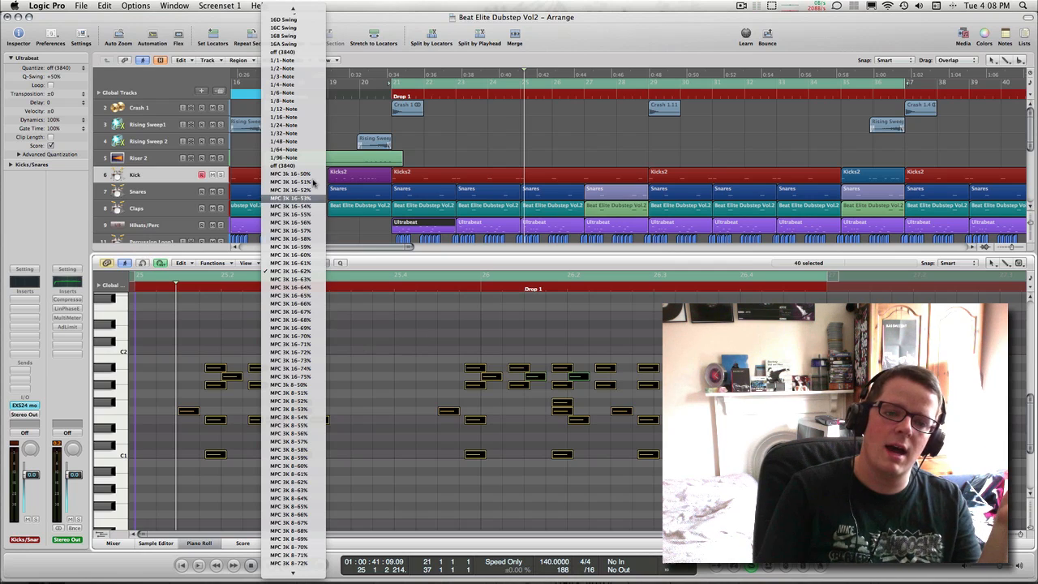
{"action": "mouse_move", "coordinate": [298, 5]}
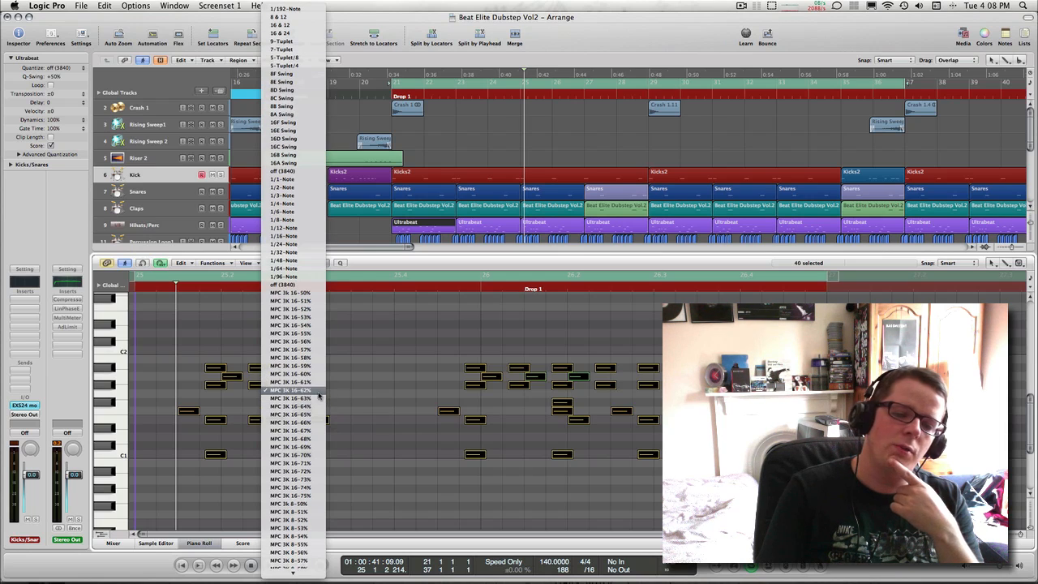
{"action": "left_click", "coordinate": [399, 395]}
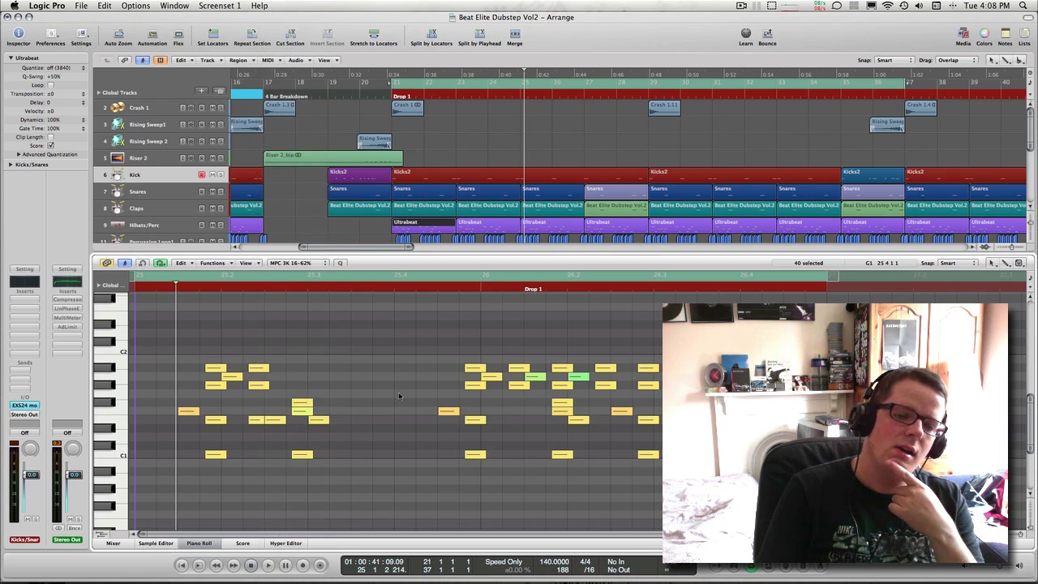
- Try adding a short F1 note at the start of bar 25 and nudging it slightly off the grid, and delete it
{"action": "left_click", "coordinate": [146, 412]}
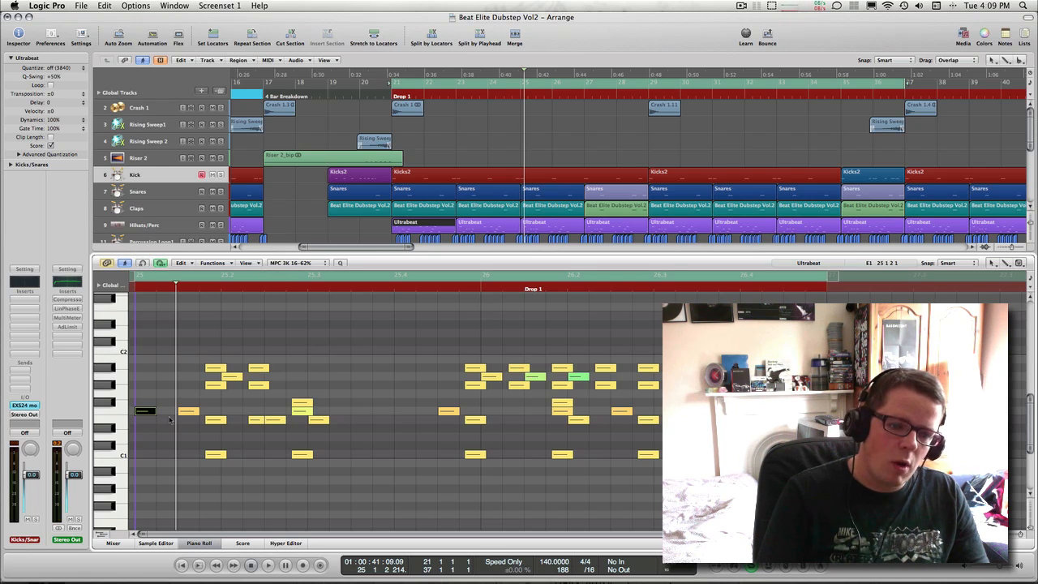
{"action": "left_click", "coordinate": [145, 413]}
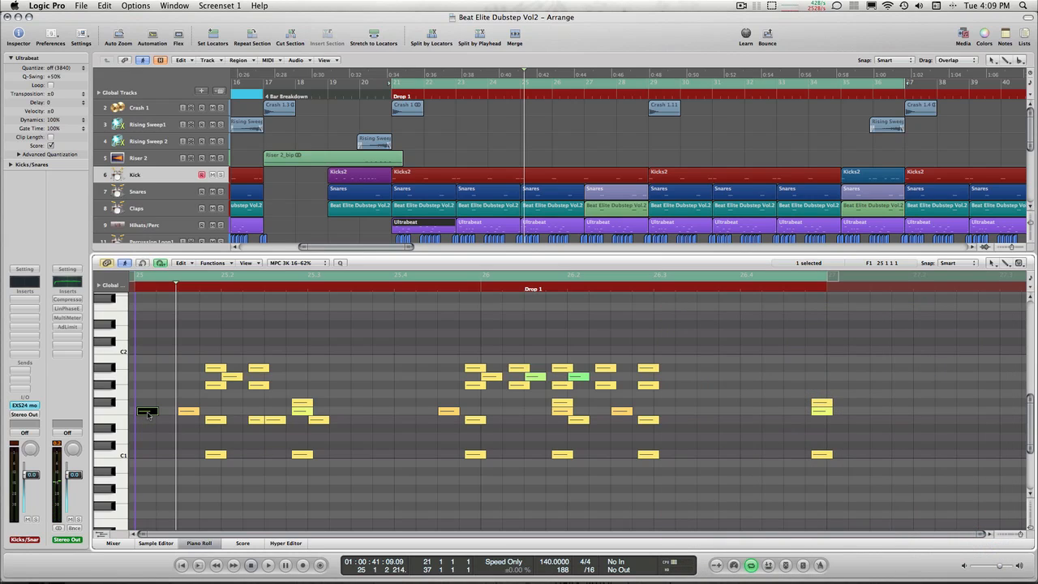
{"action": "left_click_drag", "start_coordinate": [148, 415], "coordinate": [145, 415]}
{"action": "left_click", "coordinate": [252, 396]}
{"action": "key", "text": "Delete"}
- Close the Piano Roll and show the full arrangement of tracks from Crash 1 downward
{"action": "scroll", "coordinate": [449, 149], "scroll_direction": "down", "scroll_amount": 3}
{"action": "scroll", "coordinate": [449, 149], "scroll_direction": "down", "scroll_amount": 4}
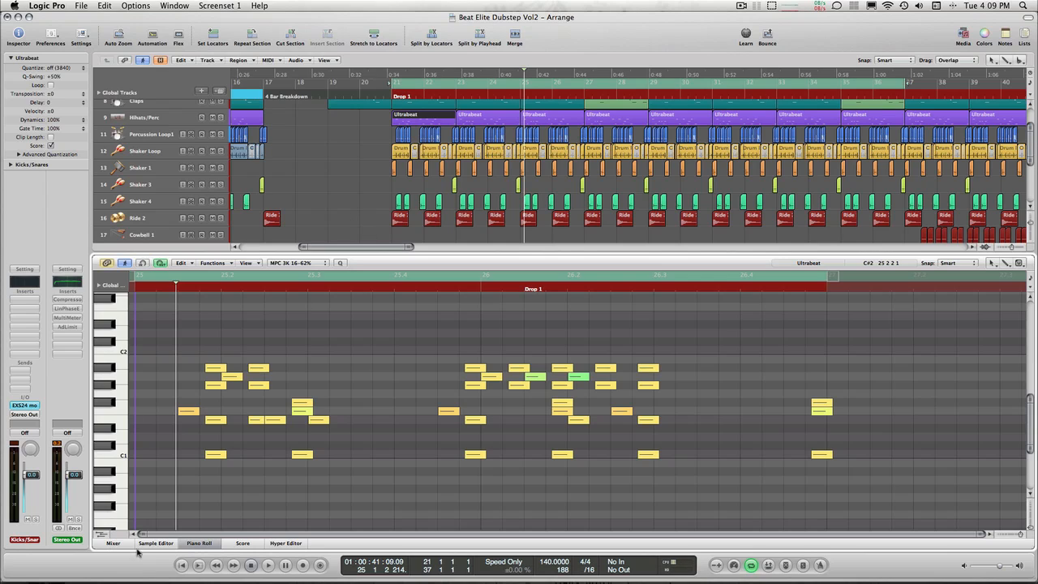
{"action": "left_click", "coordinate": [185, 543]}
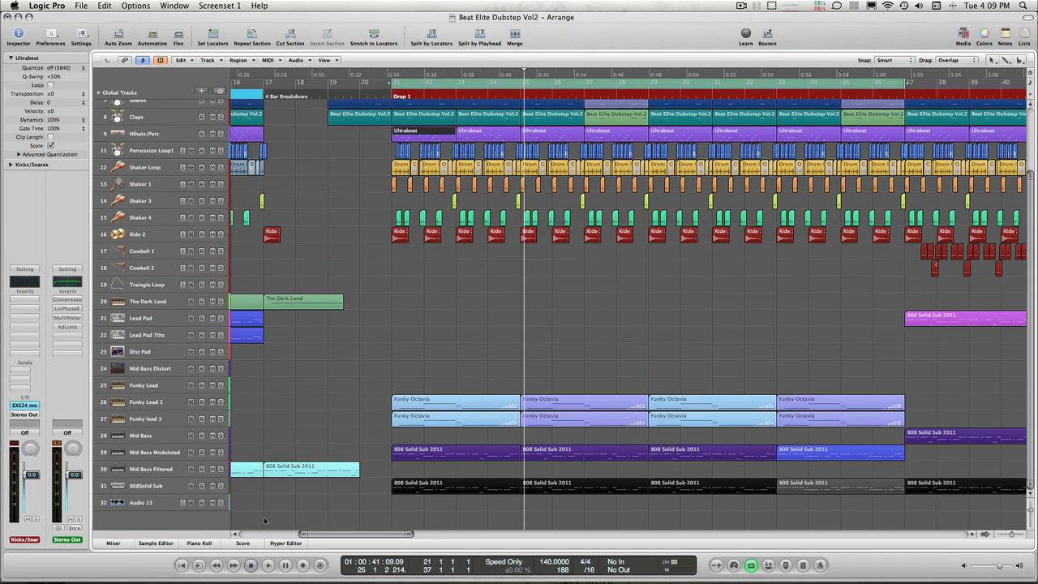
{"action": "scroll", "coordinate": [398, 404], "scroll_direction": "up", "scroll_amount": 6}
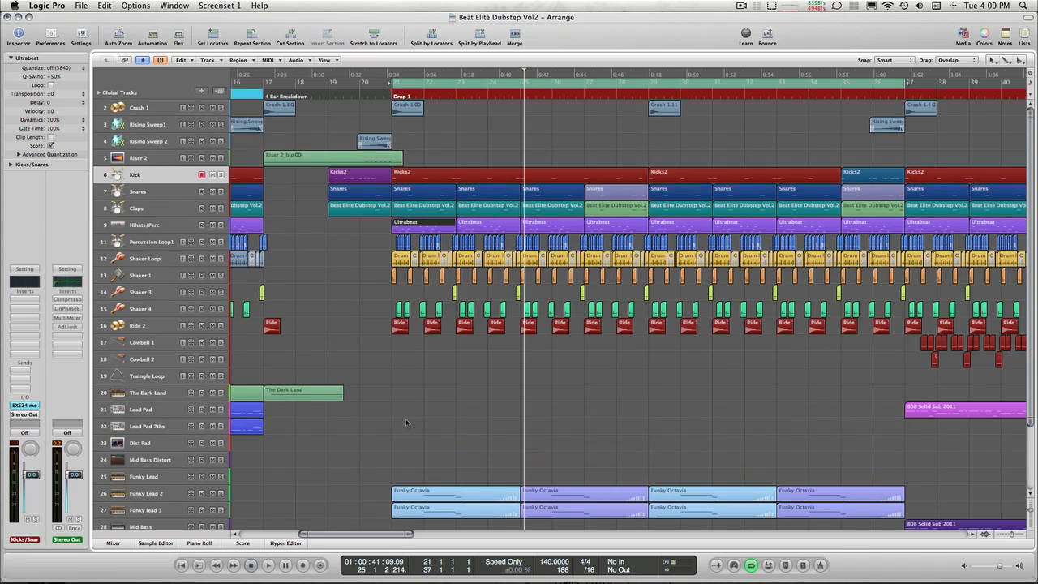